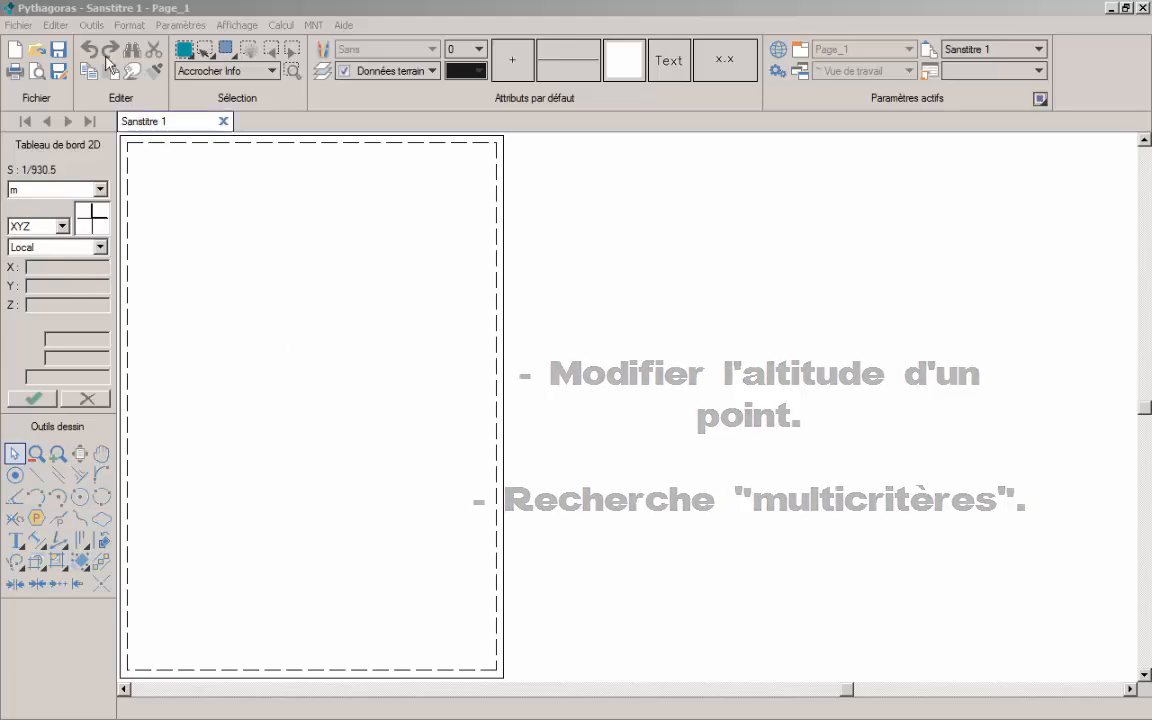
Import the point listing as a coordinate list, with the file chooser's type filter set to Tous les fichiers
{"action": "left_click", "coordinate": [18, 25]}
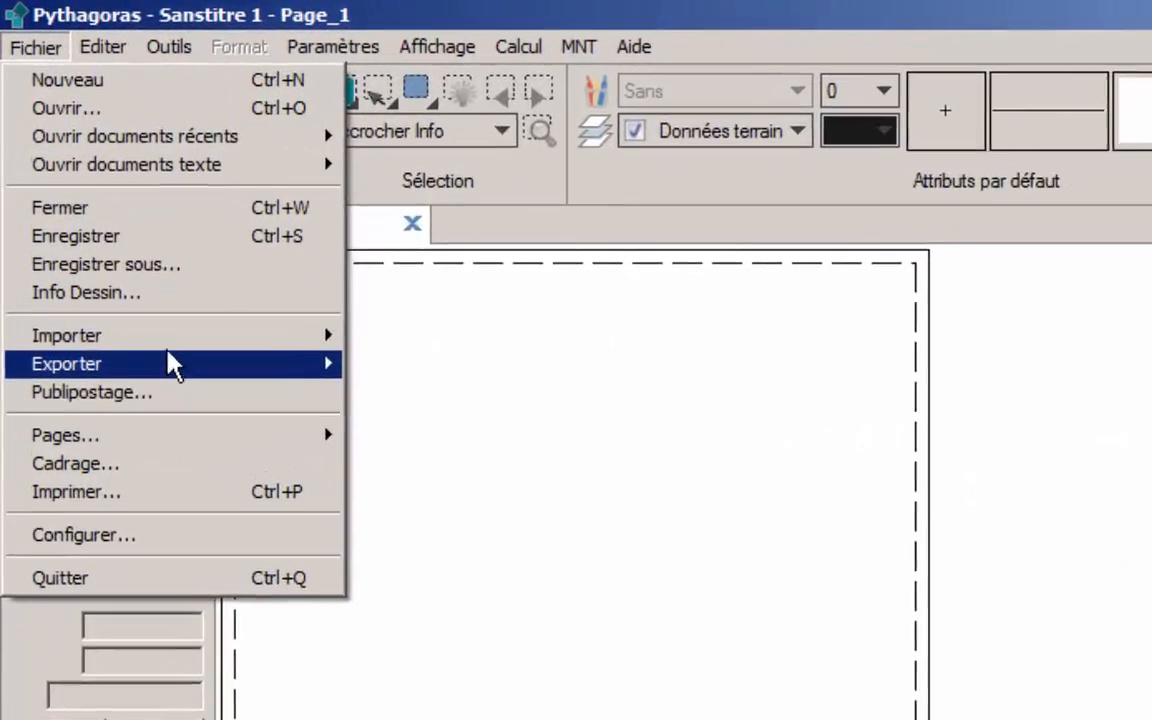
{"action": "mouse_move", "coordinate": [170, 338]}
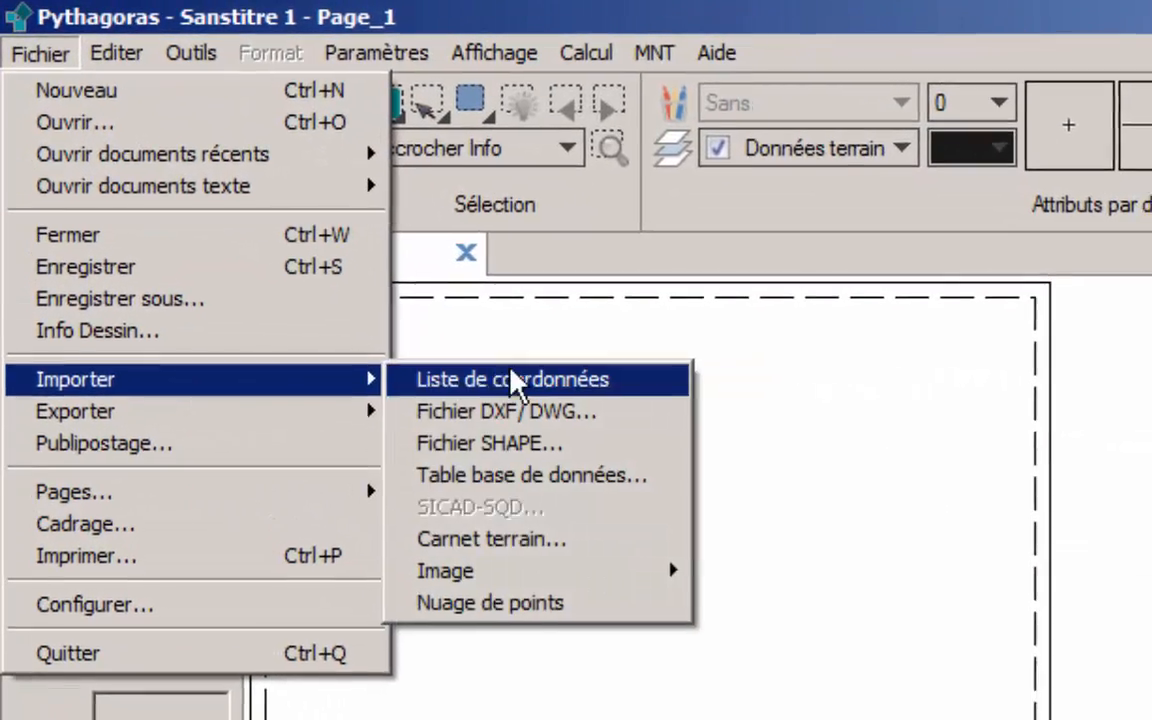
{"action": "left_click", "coordinate": [440, 336]}
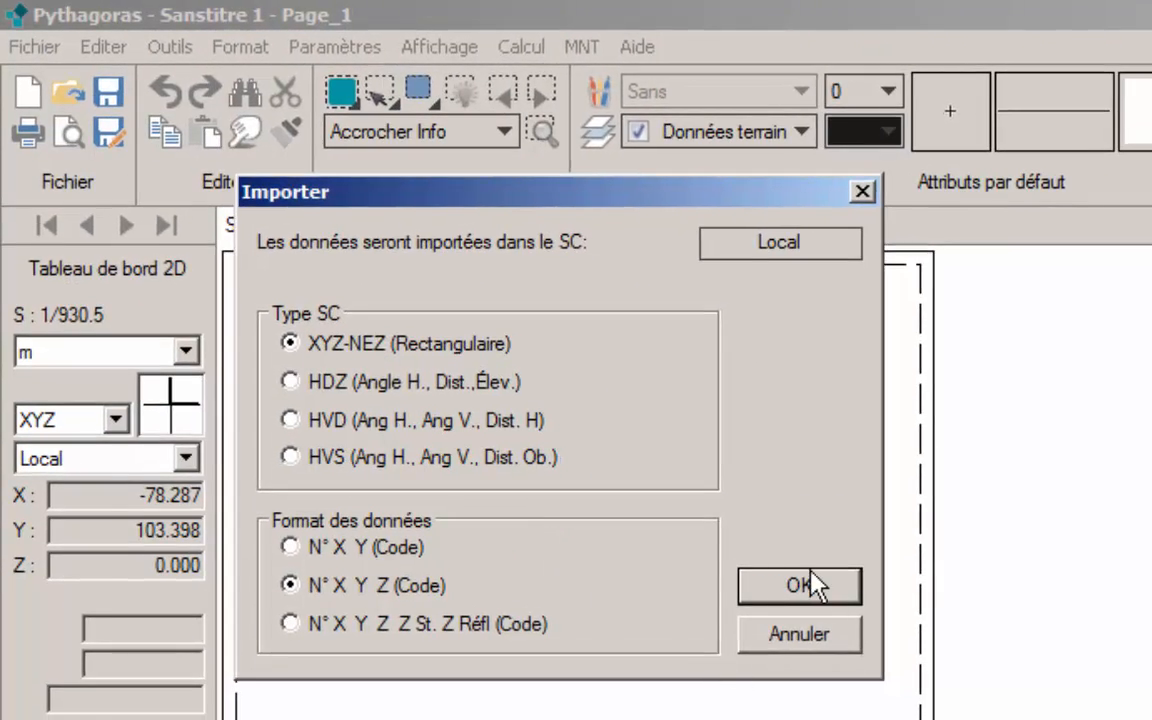
{"action": "left_click", "coordinate": [800, 585]}
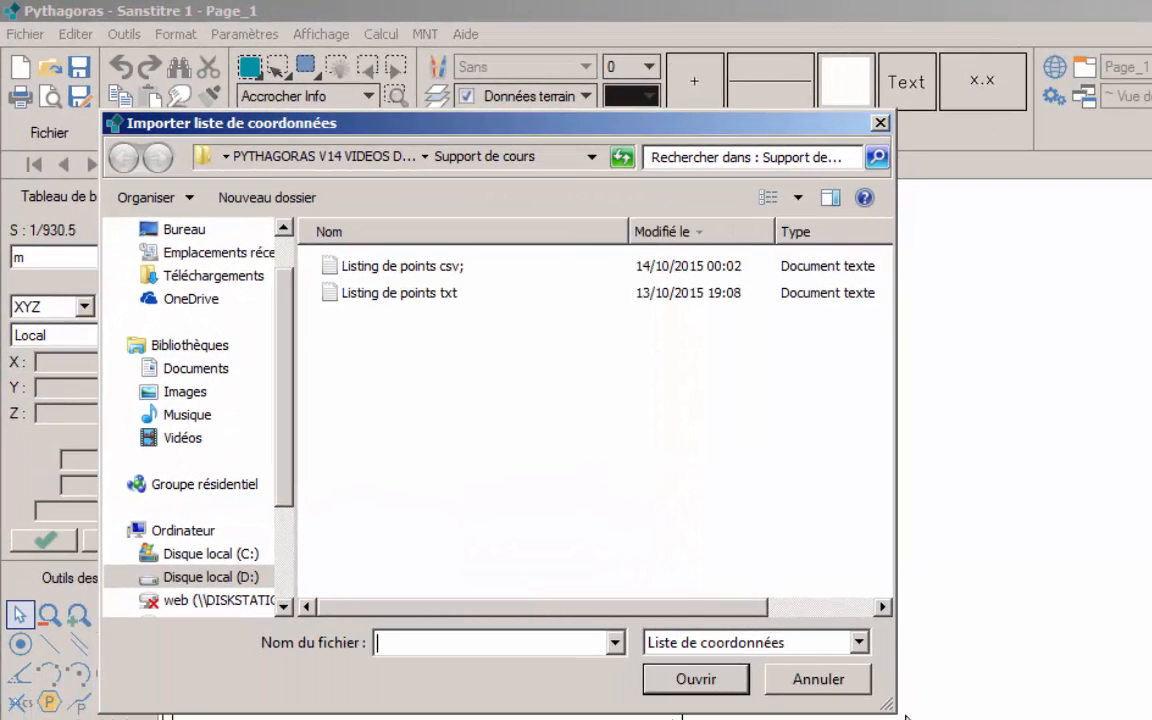
{"action": "left_click", "coordinate": [859, 642]}
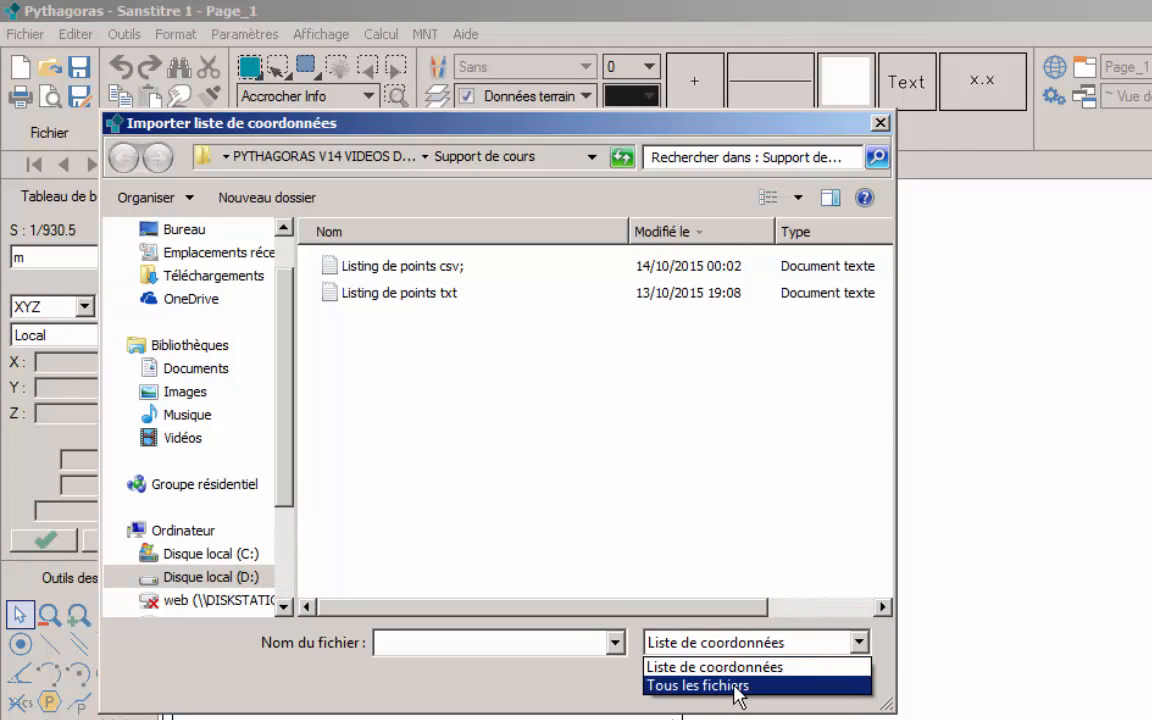
{"action": "left_click", "coordinate": [737, 686]}
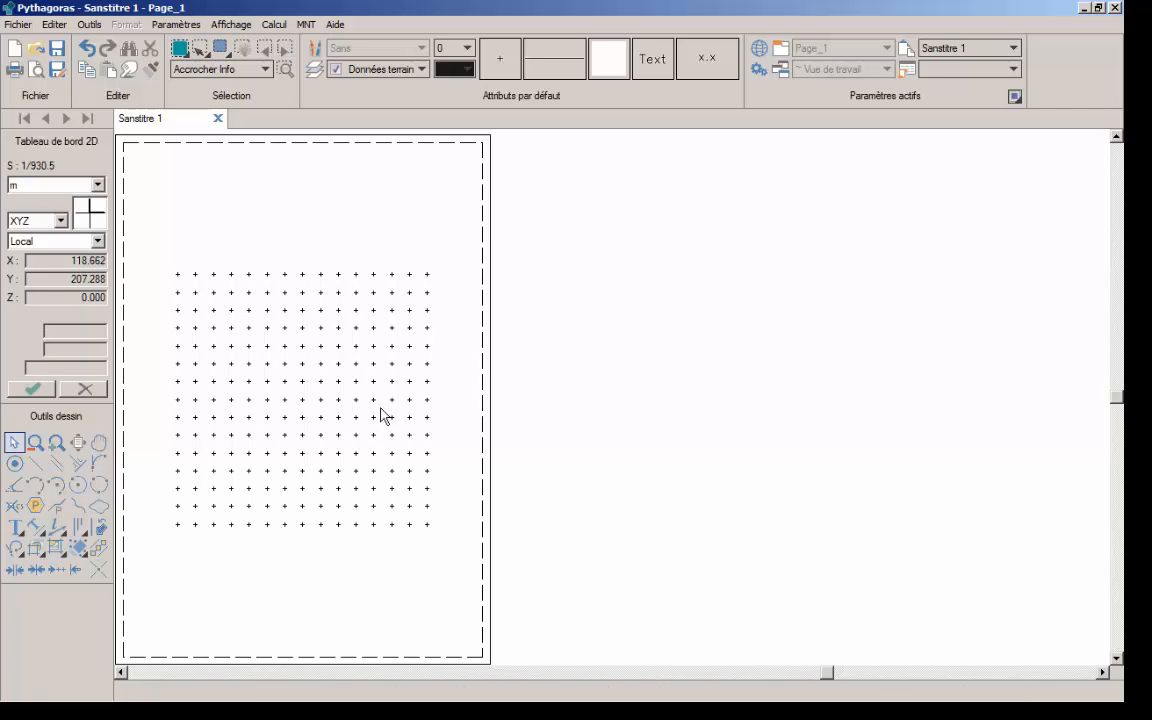
Turn on the display of the points' Z values (Afficher Z points) in the view's display options
{"action": "left_click", "coordinate": [185, 24]}
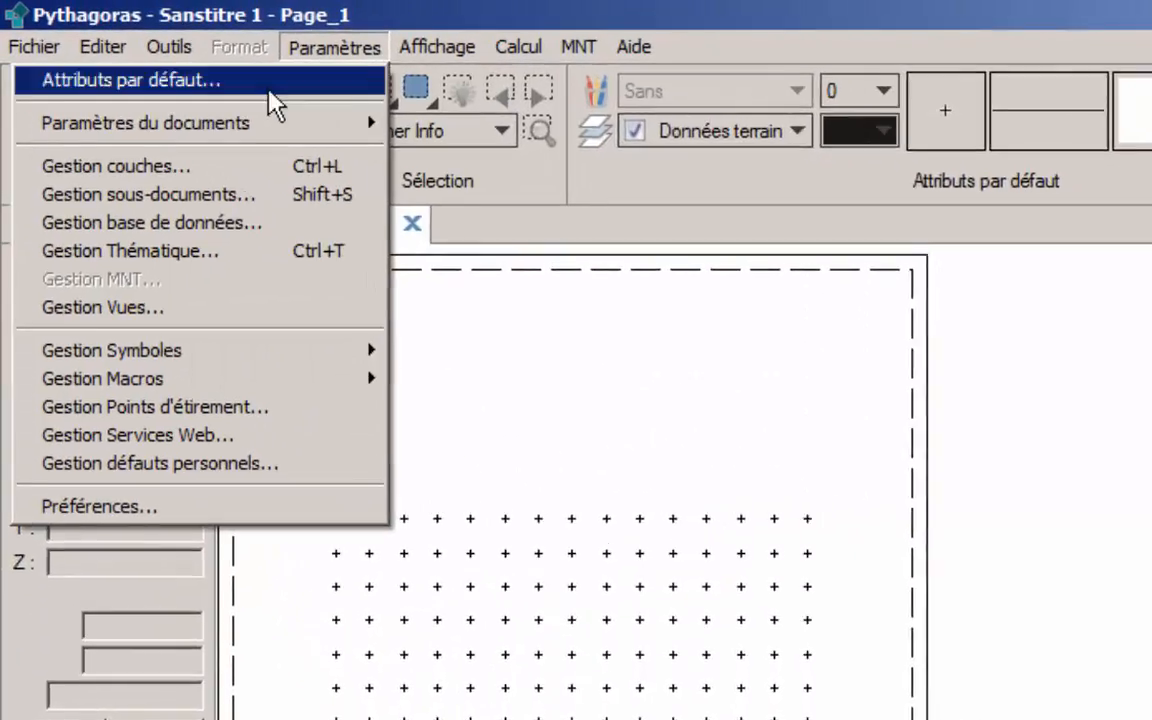
{"action": "mouse_move", "coordinate": [428, 48]}
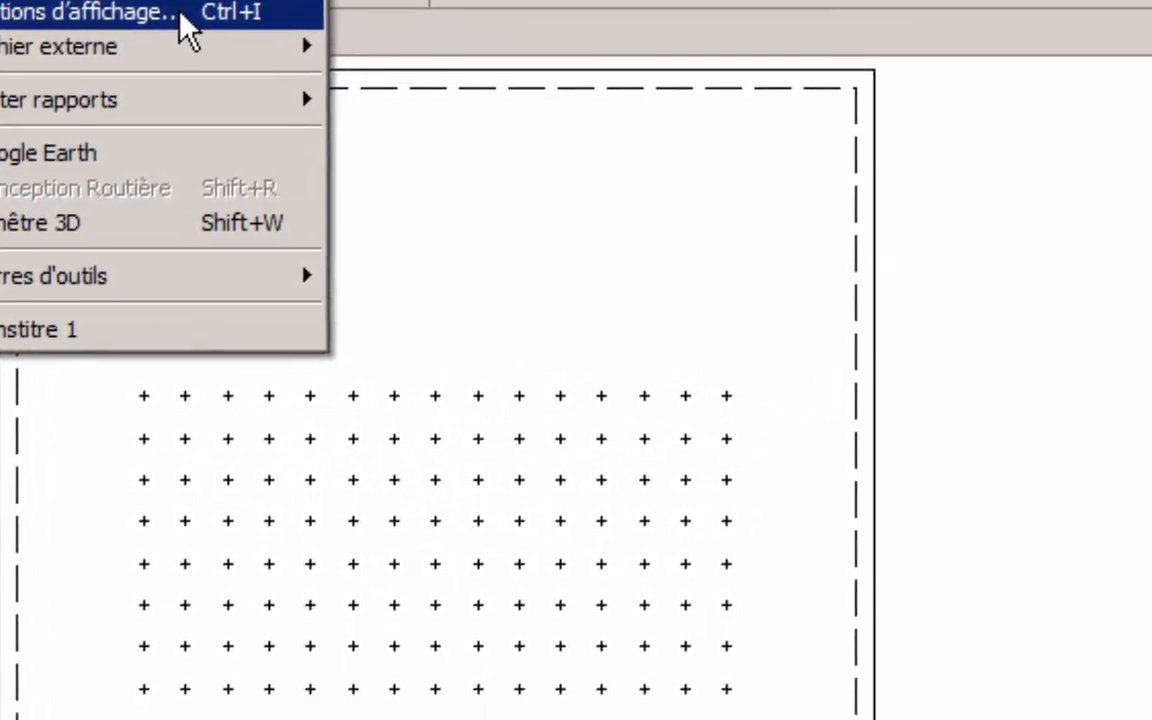
{"action": "left_click", "coordinate": [445, 256]}
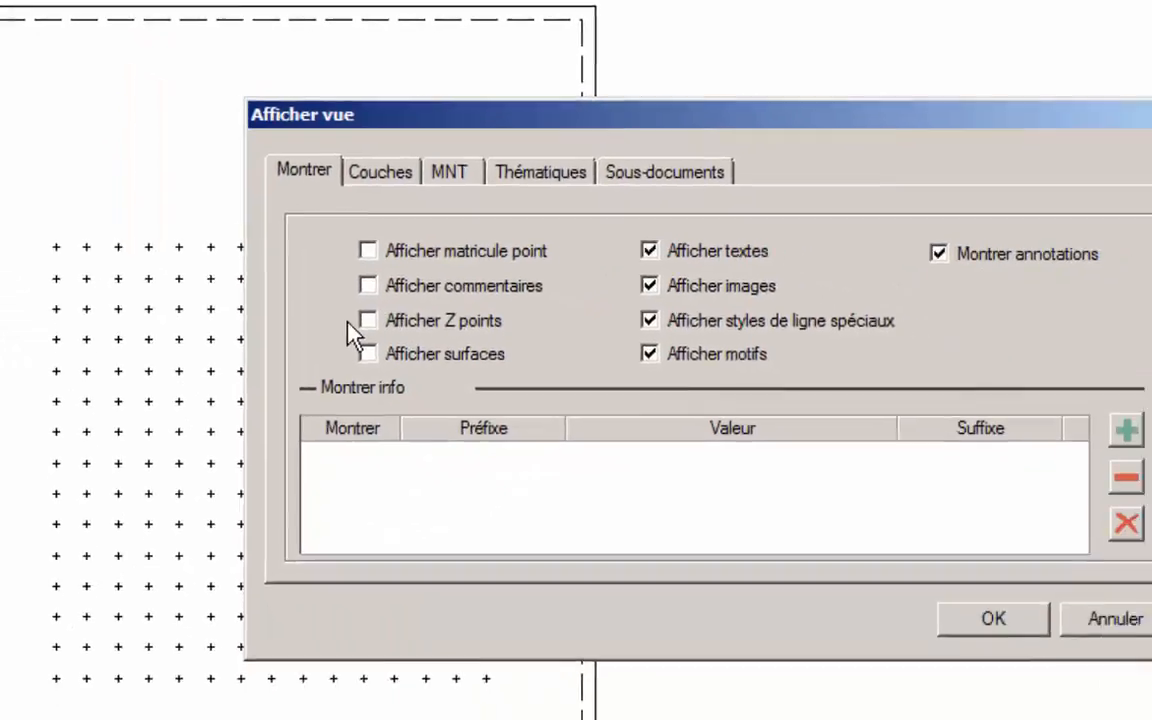
{"action": "left_click", "coordinate": [456, 397]}
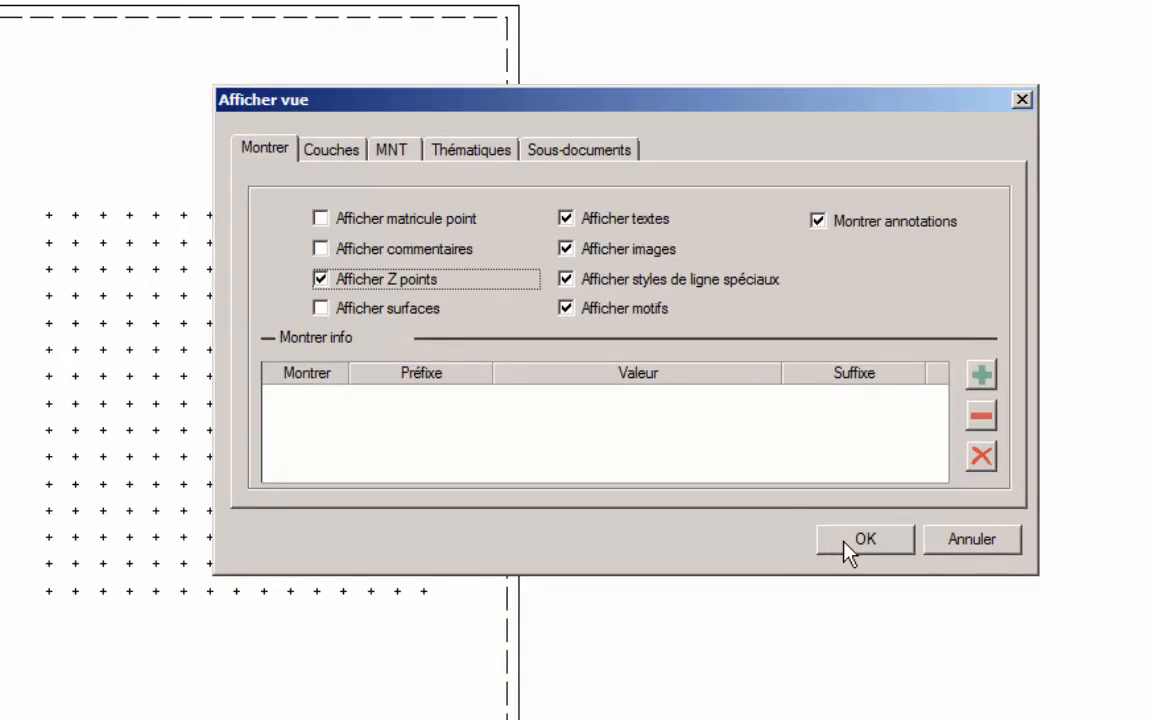
{"action": "left_click", "coordinate": [845, 541]}
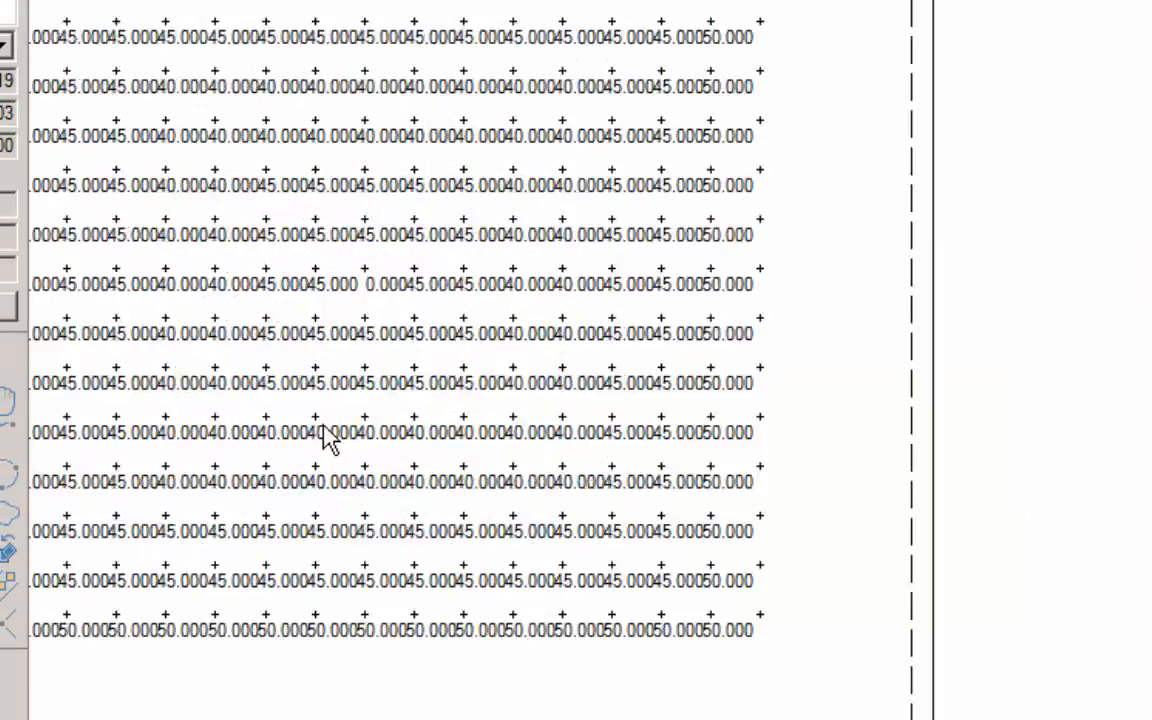
Select the 0.000 point with its neighbours, first individually and with a selection window, and clear the selection
{"action": "scroll", "coordinate": [300, 438], "scroll_direction": "up", "scroll_amount": 1}
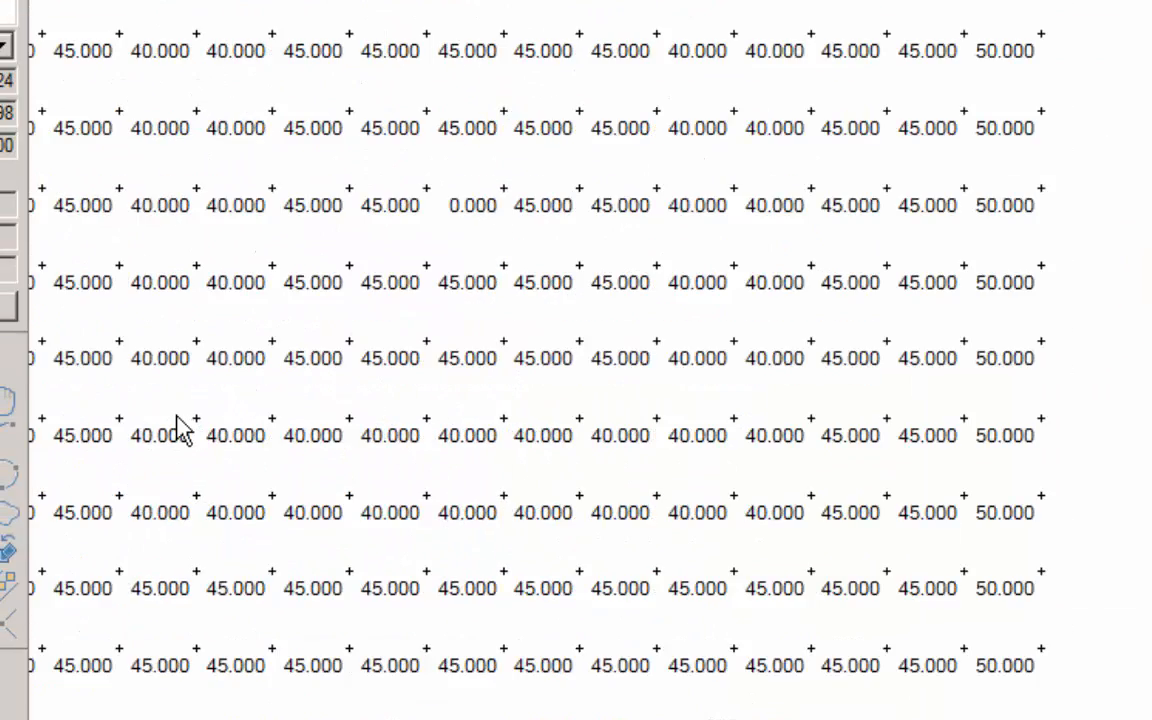
{"action": "scroll", "coordinate": [230, 415], "scroll_direction": "down", "scroll_amount": 1}
{"action": "scroll", "coordinate": [140, 430], "scroll_direction": "up", "scroll_amount": 2}
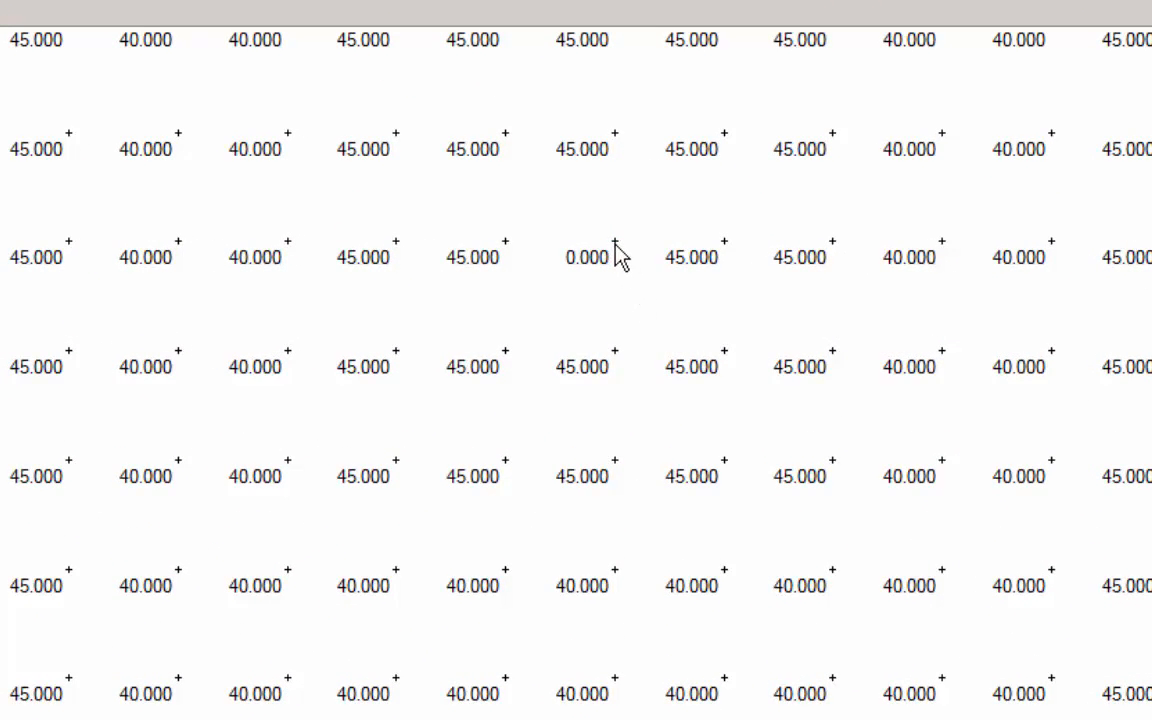
{"action": "left_click", "coordinate": [724, 243]}
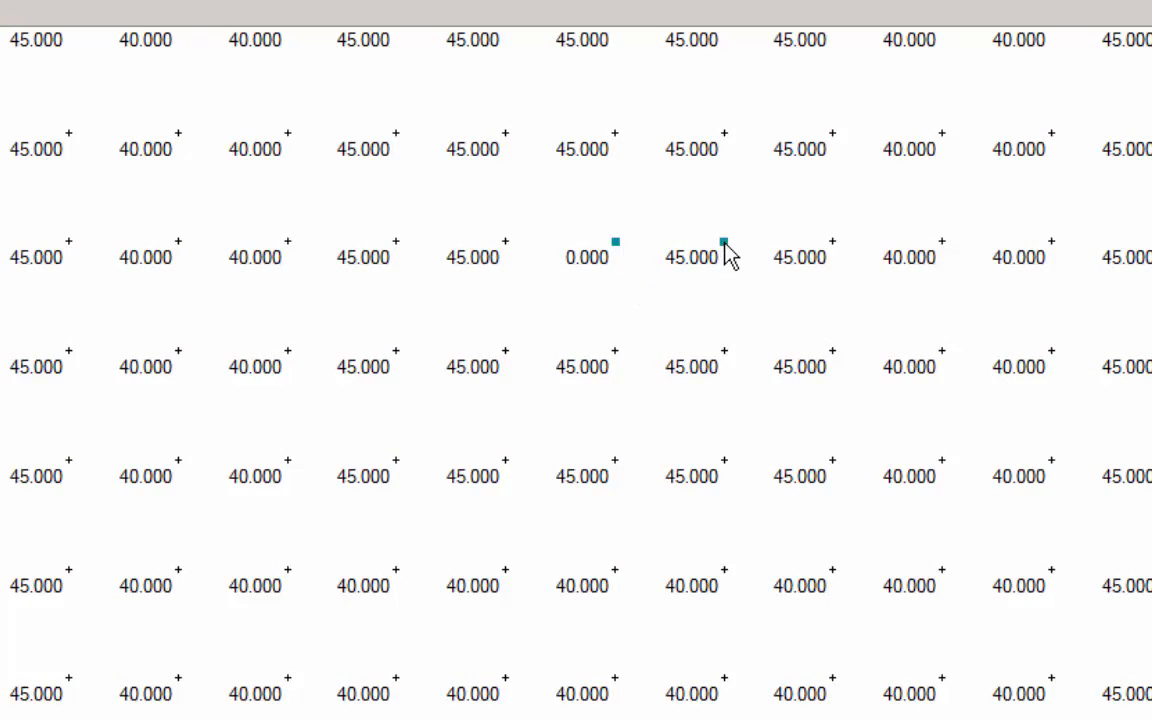
{"action": "left_click", "coordinate": [617, 354]}
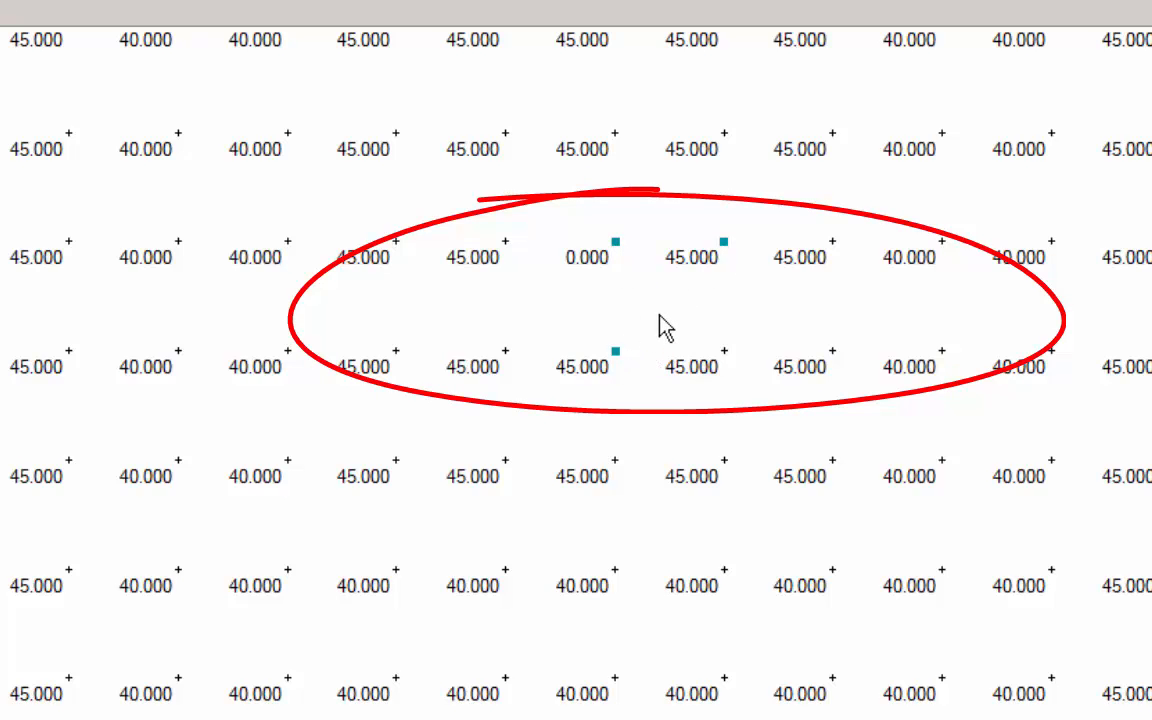
{"action": "left_click", "coordinate": [724, 352]}
{"action": "left_click_drag", "start_coordinate": [472, 207], "coordinate": [855, 446]}
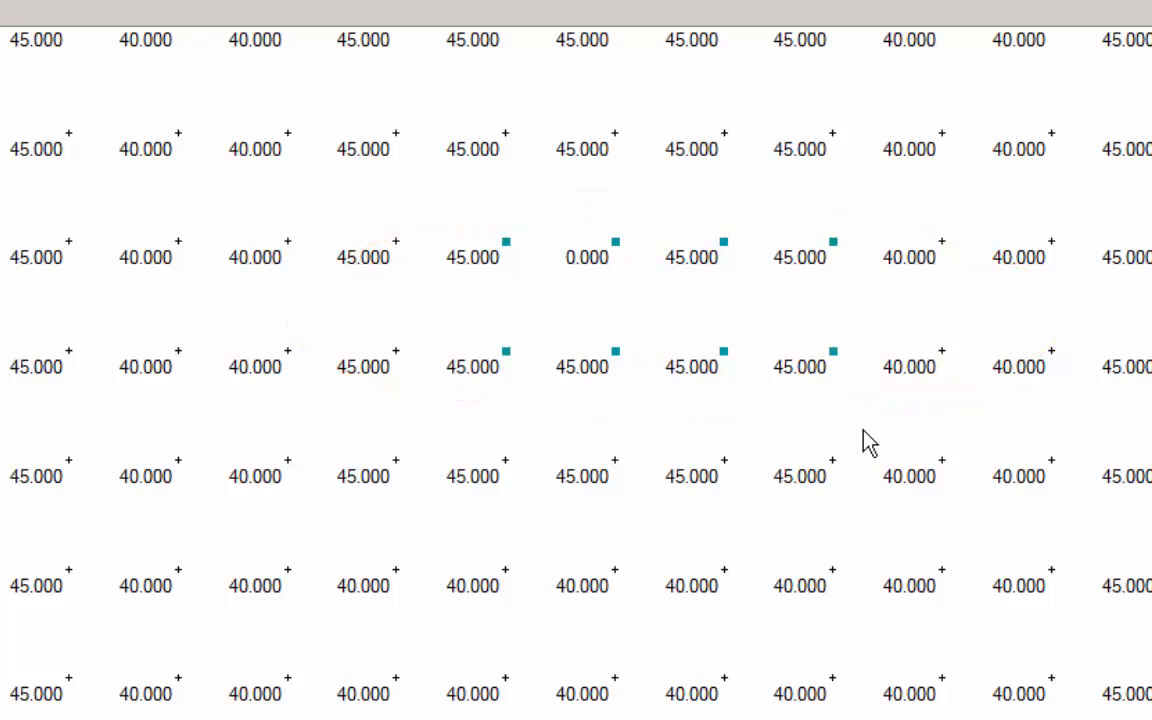
{"action": "left_click", "coordinate": [643, 319]}
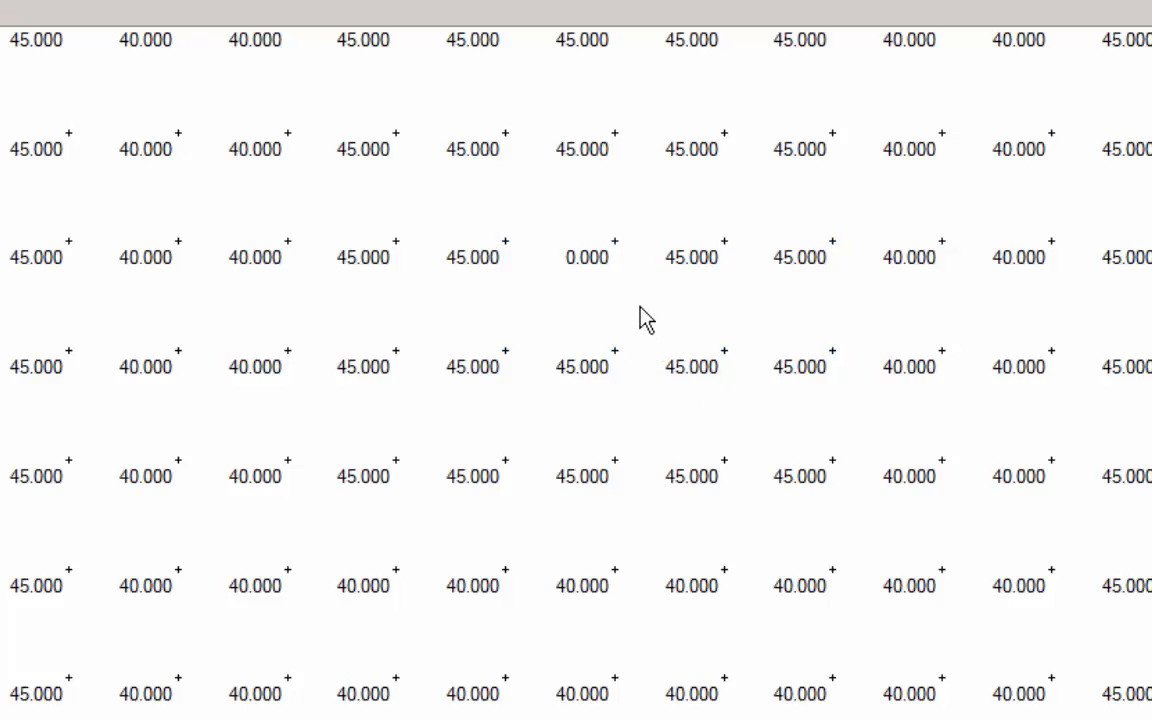
{"action": "left_click", "coordinate": [617, 247]}
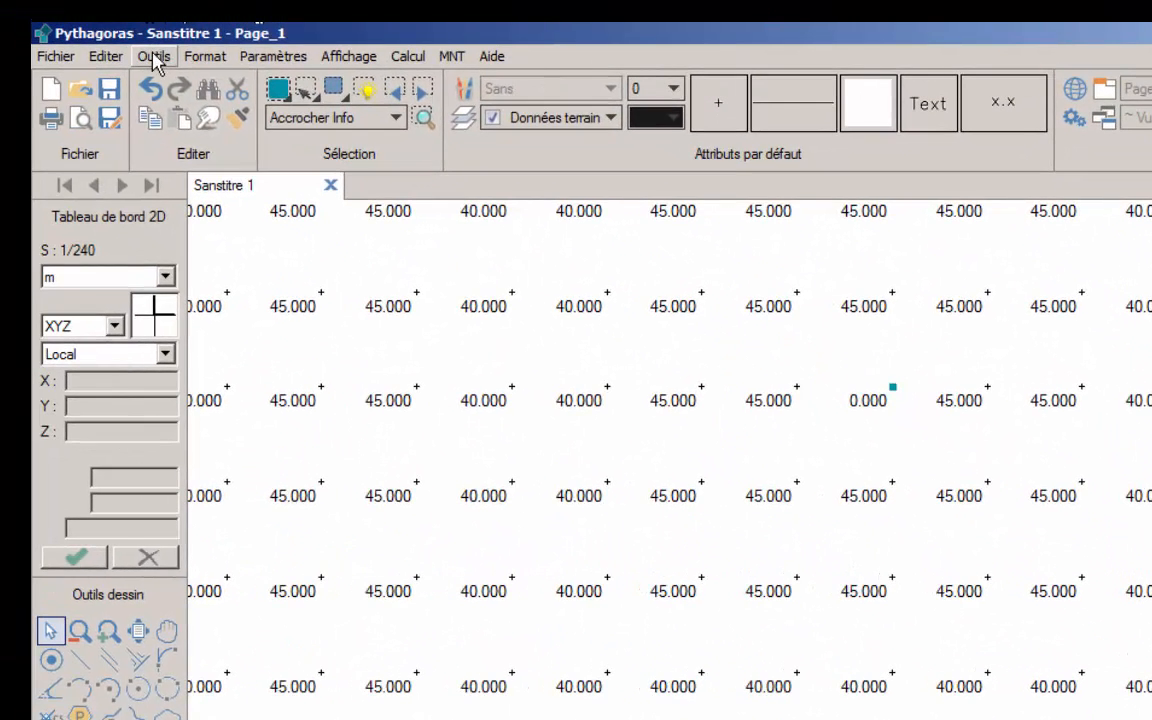
{"action": "left_click", "coordinate": [156, 55]}
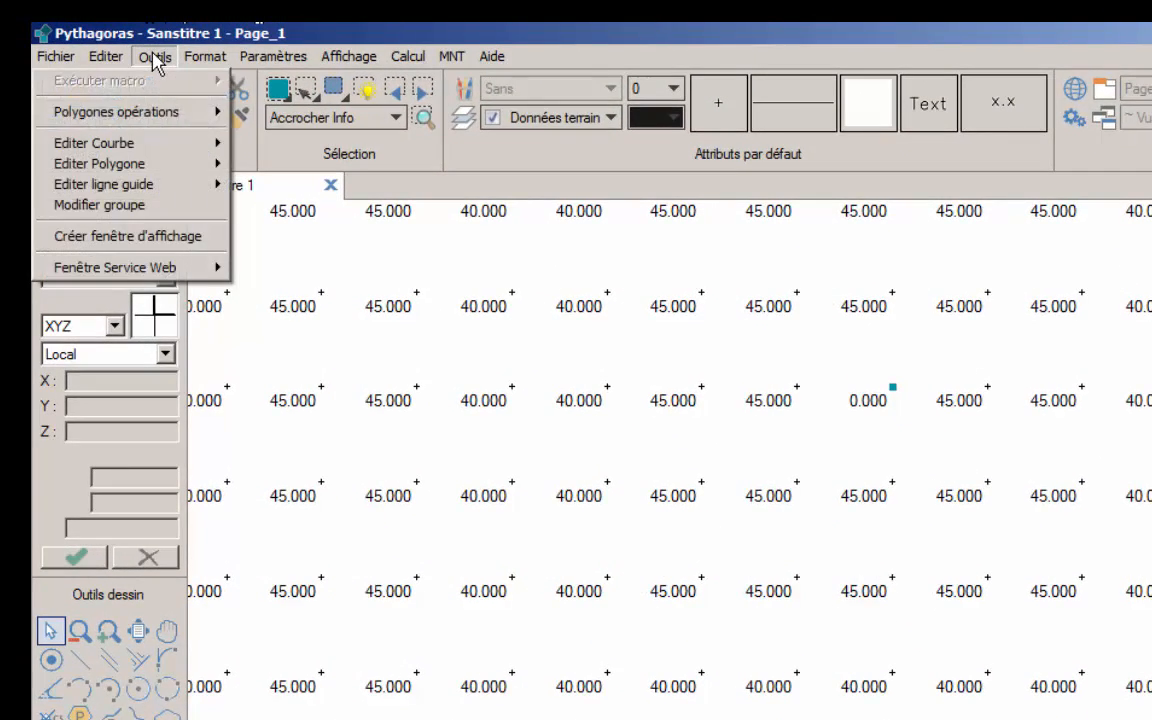
{"action": "mouse_move", "coordinate": [186, 58]}
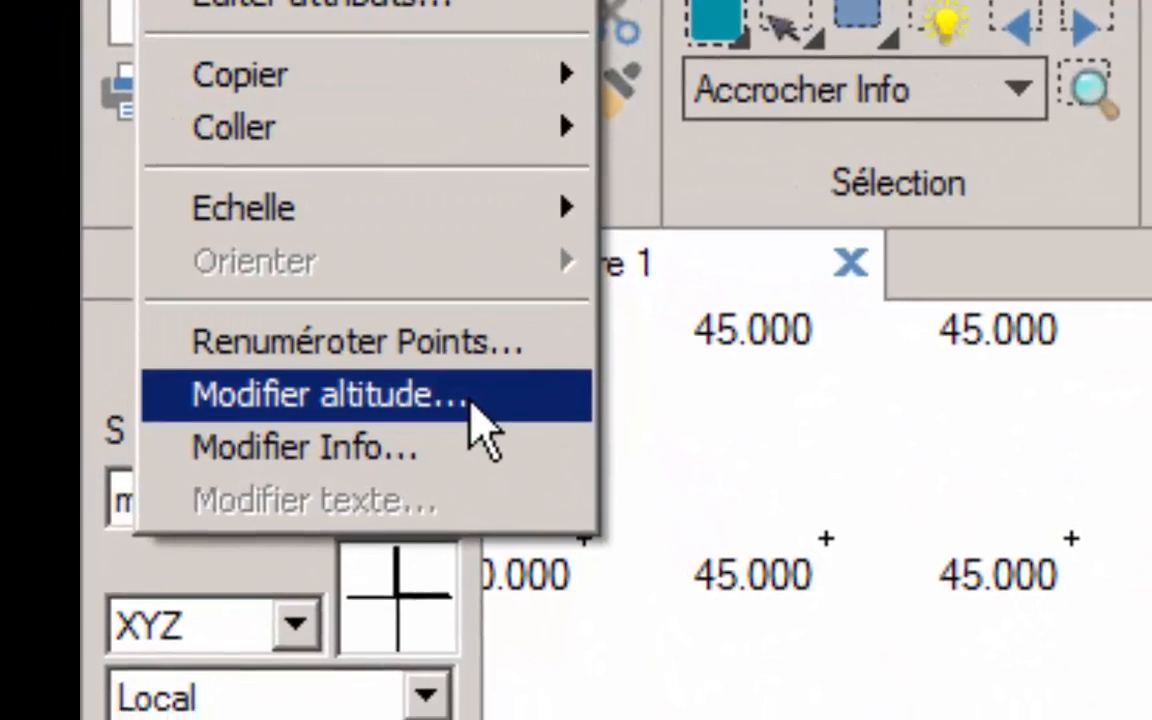
{"action": "left_click", "coordinate": [470, 396]}
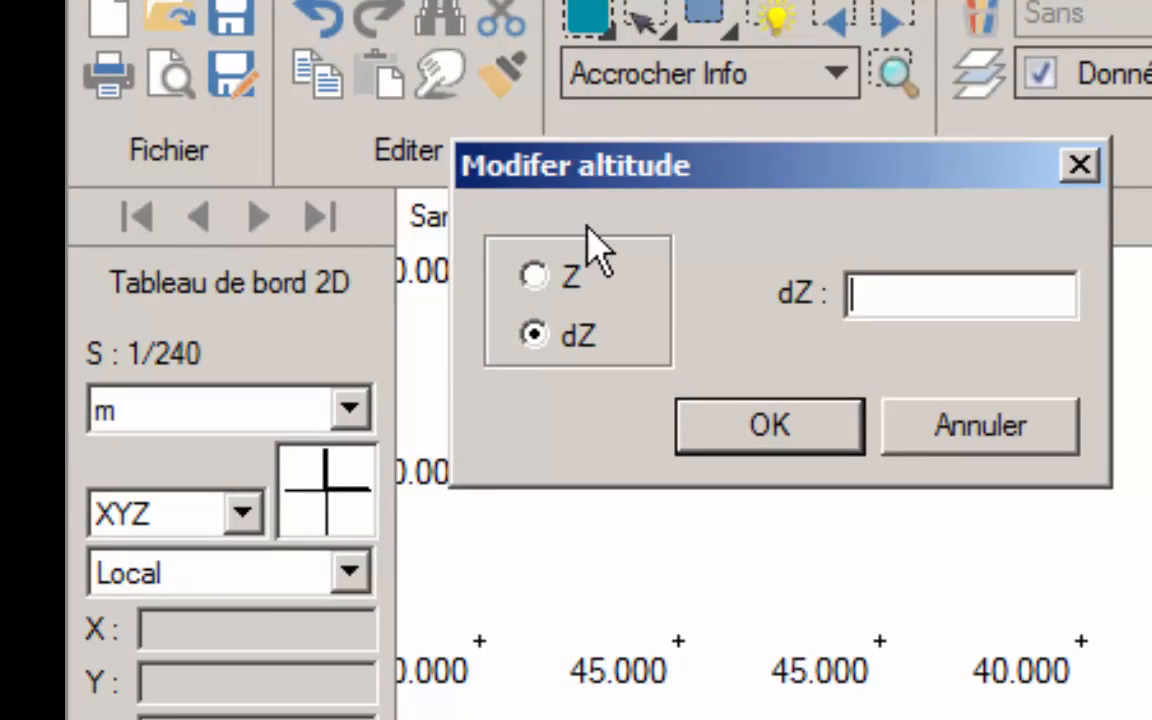
{"action": "left_click", "coordinate": [528, 278]}
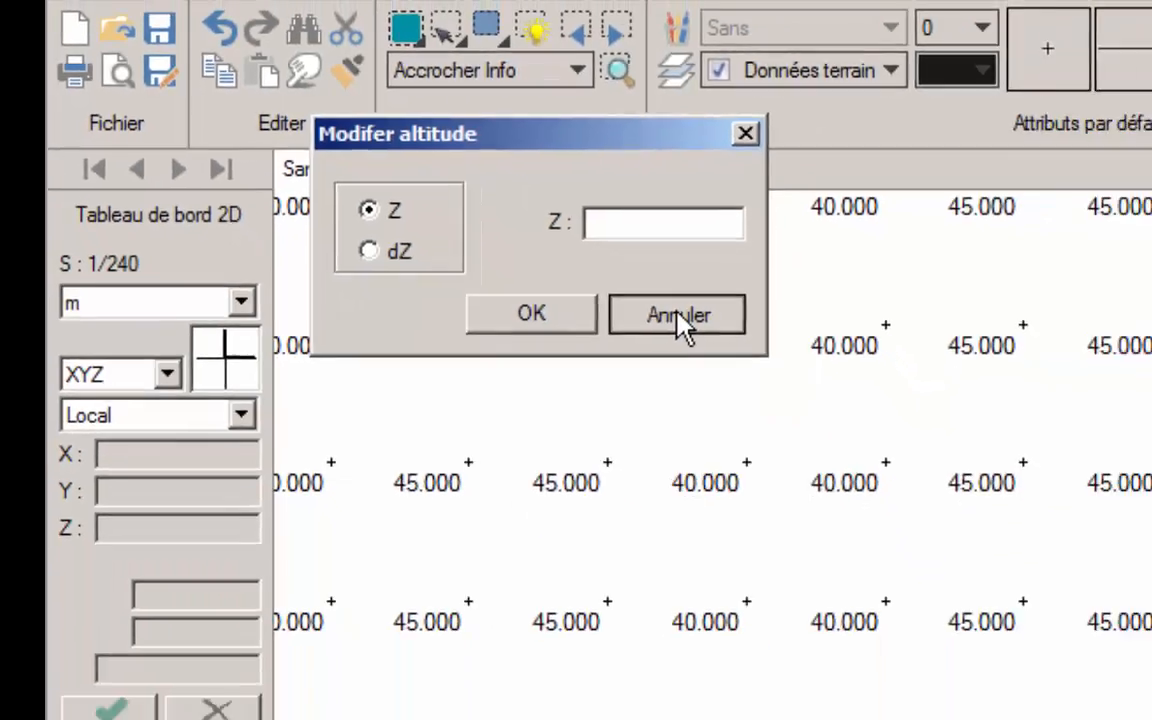
{"action": "left_click", "coordinate": [985, 430]}
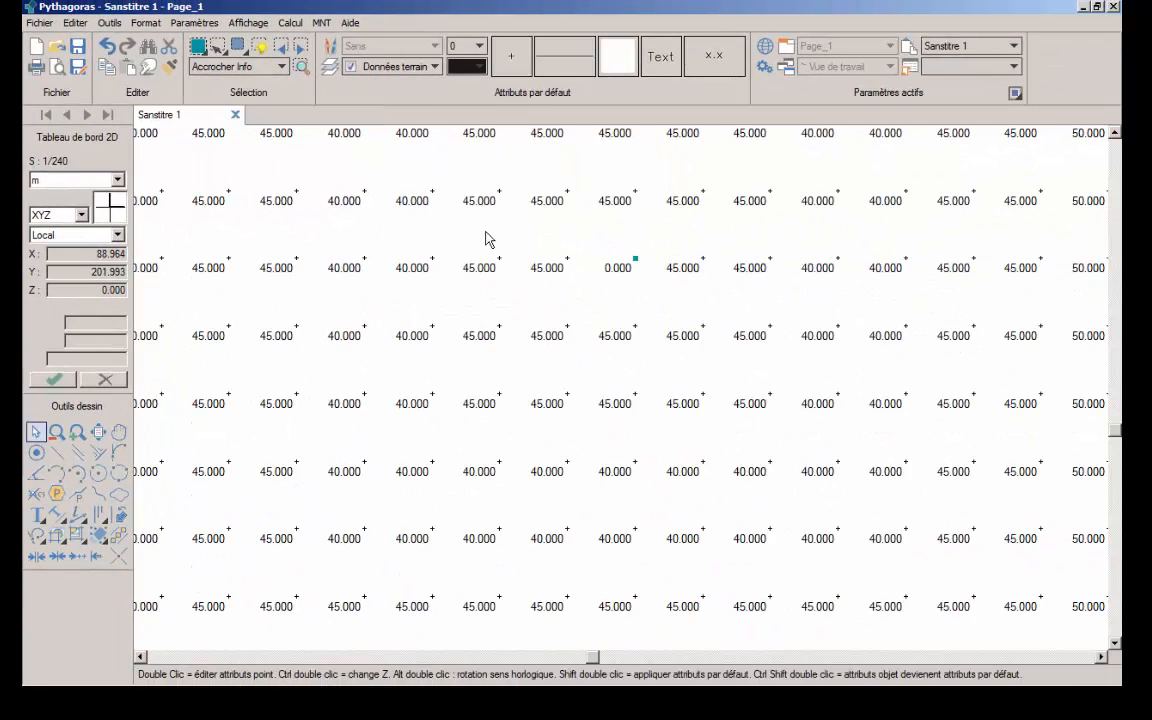
Set up a multicriteria search (Multicritère) limited to Points as the only object type
{"action": "scroll", "coordinate": [487, 237], "scroll_direction": "down", "scroll_amount": 5}
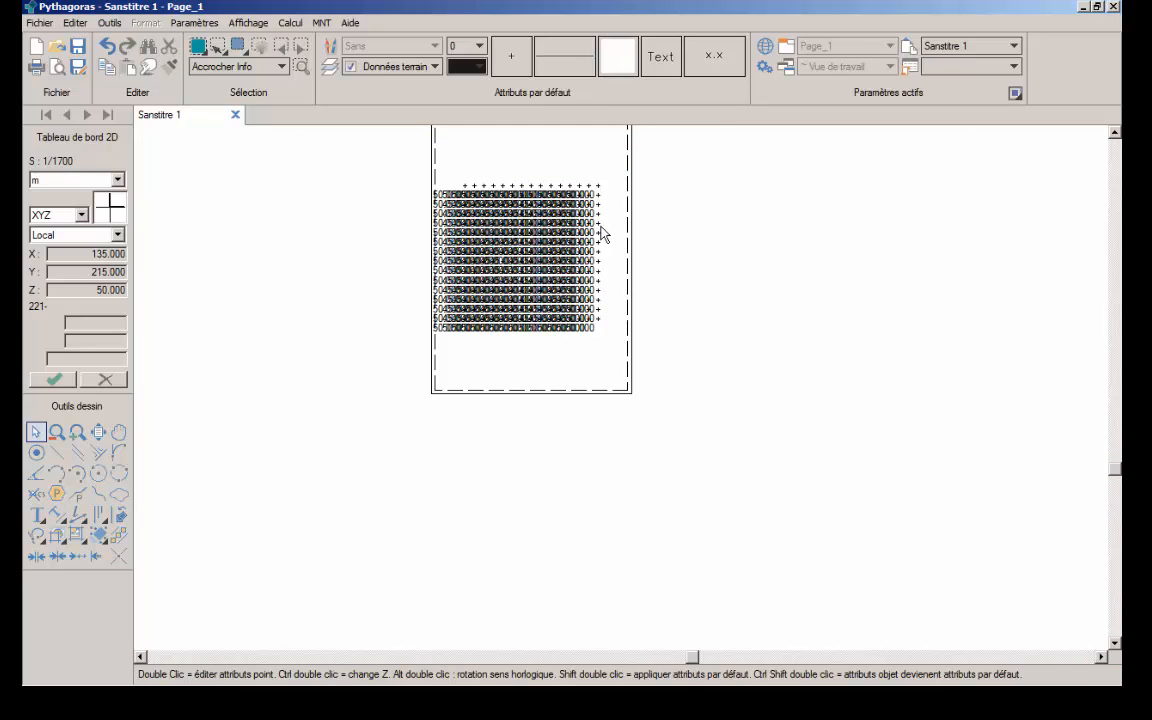
{"action": "scroll", "coordinate": [603, 233], "scroll_direction": "up", "scroll_amount": 2}
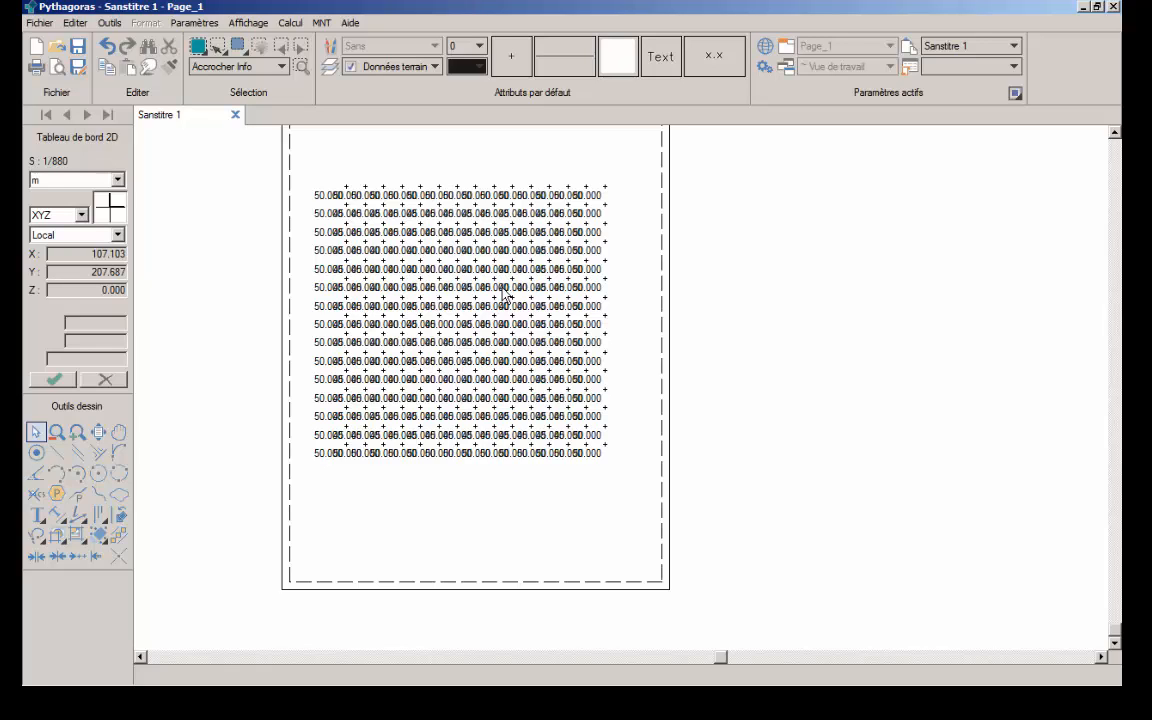
{"action": "left_click", "coordinate": [77, 27]}
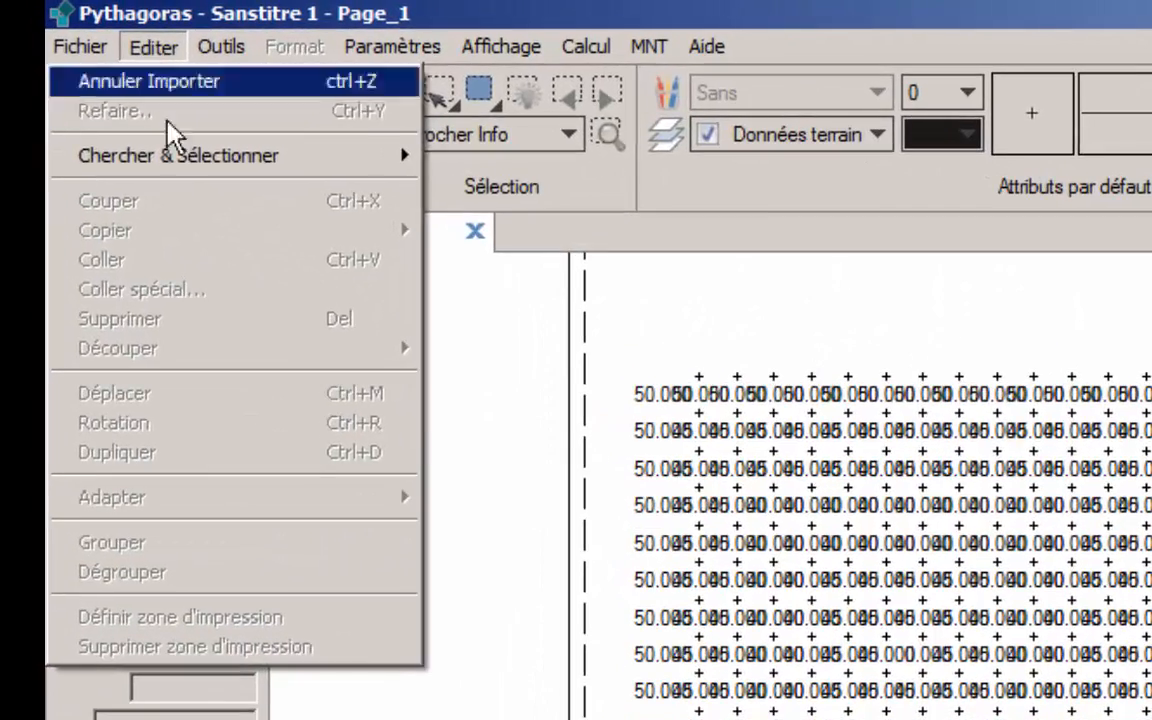
{"action": "mouse_move", "coordinate": [89, 82]}
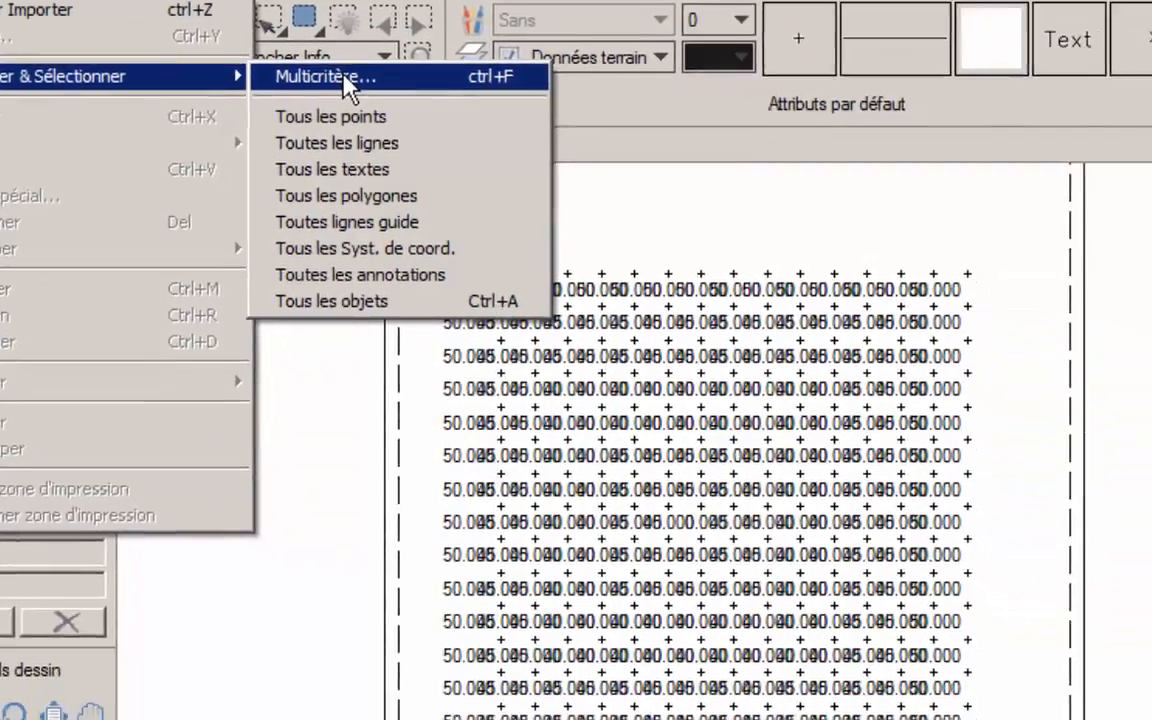
{"action": "left_click", "coordinate": [524, 157]}
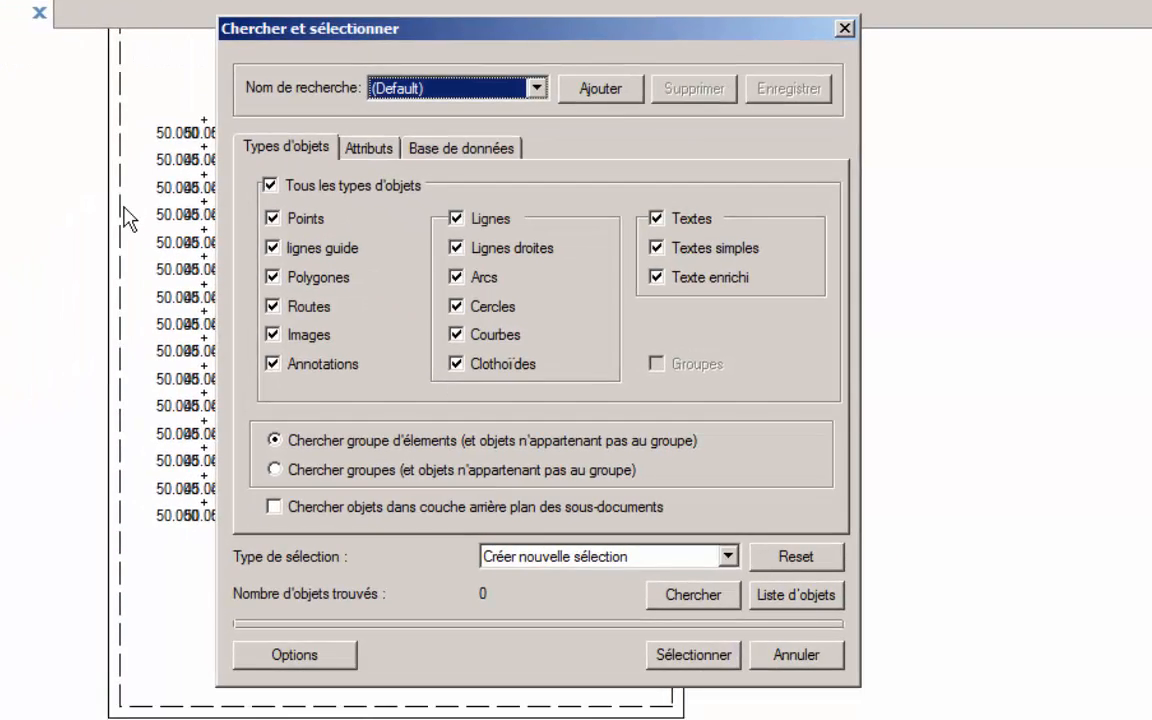
{"action": "left_click", "coordinate": [271, 190]}
{"action": "left_click", "coordinate": [271, 218]}
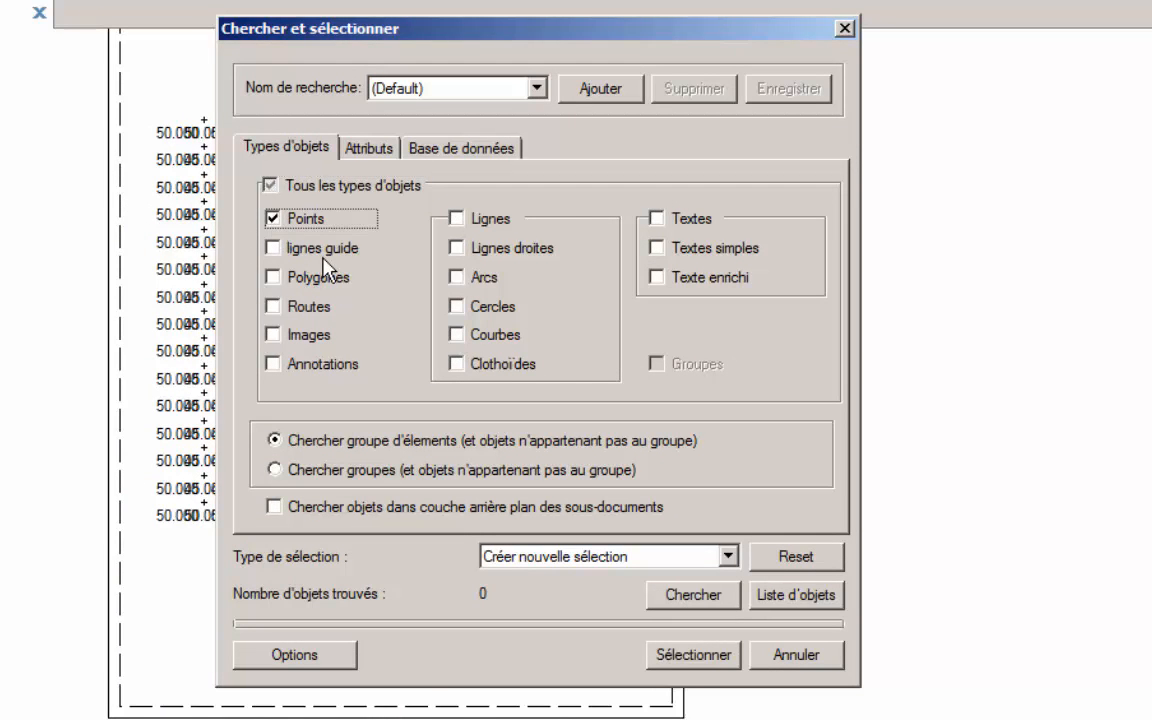
Add an altitude criterion of <= 10 and run the search
{"action": "left_click", "coordinate": [369, 148]}
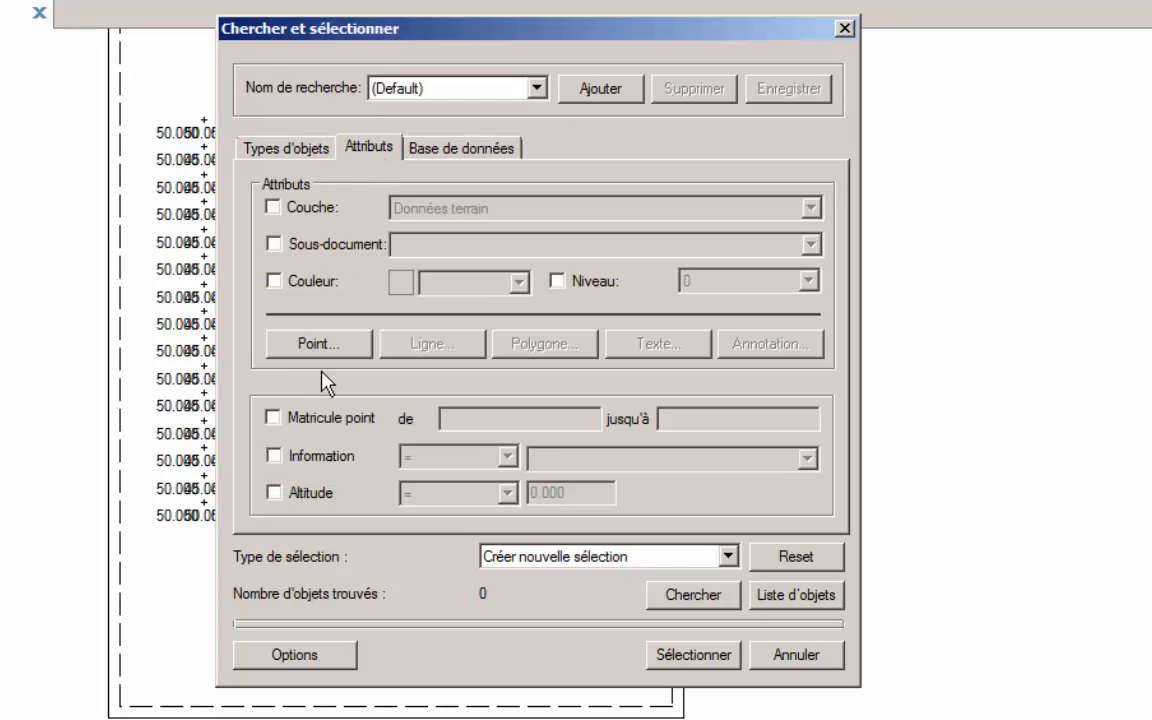
{"action": "left_click", "coordinate": [272, 491]}
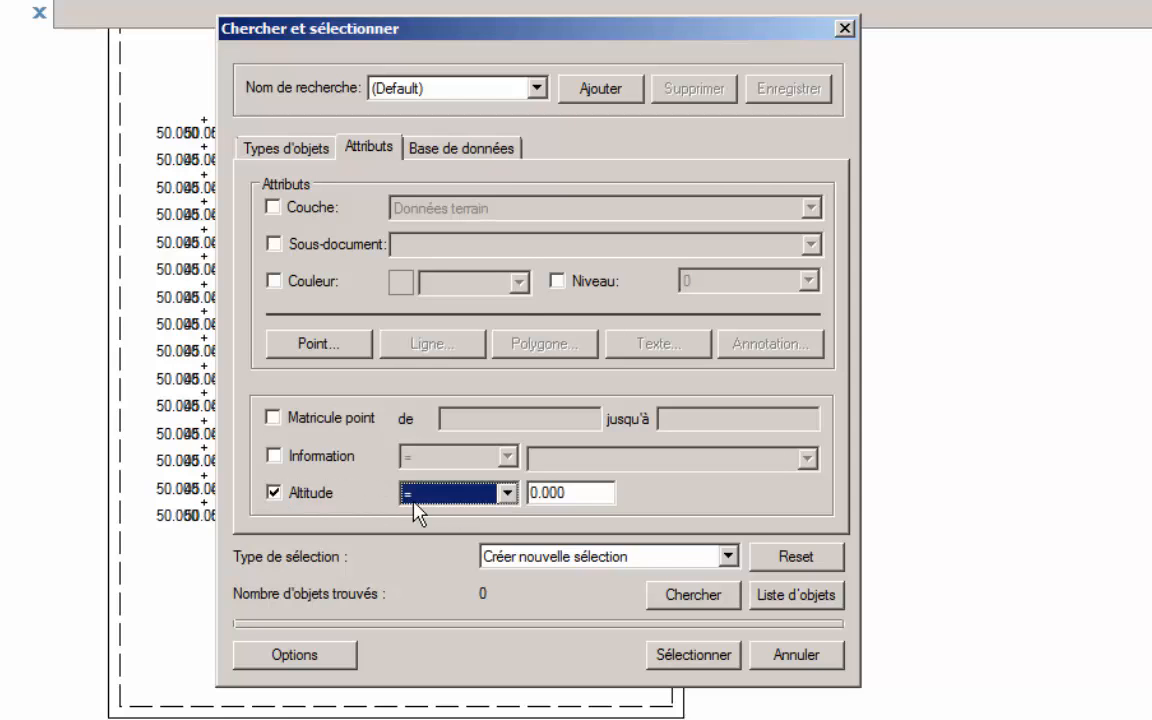
{"action": "left_click", "coordinate": [507, 494]}
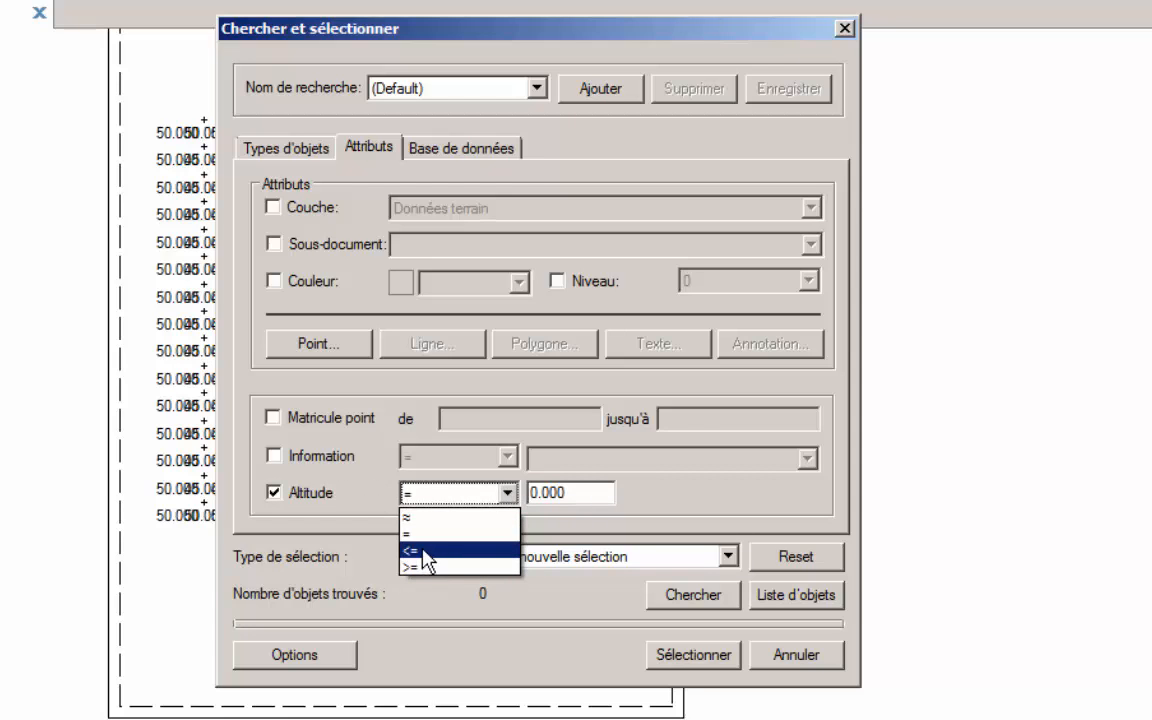
{"action": "left_click", "coordinate": [435, 558]}
{"action": "left_click_drag", "start_coordinate": [586, 490], "coordinate": [511, 490]}
{"action": "type", "text": "10"}
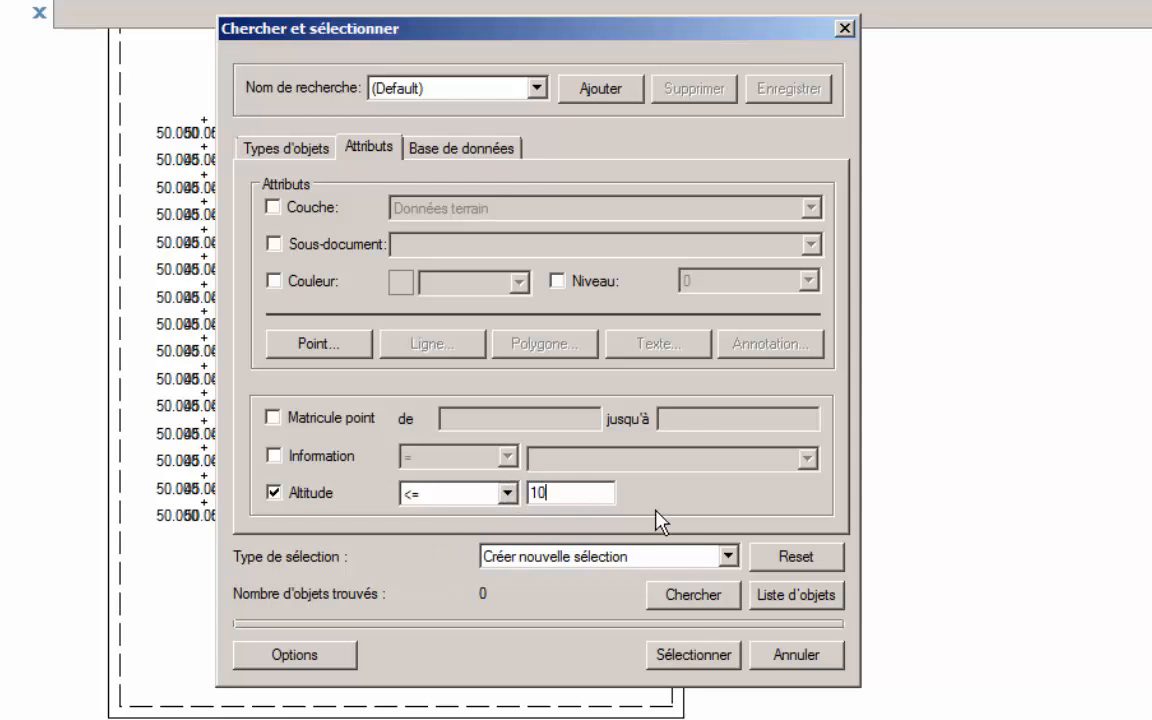
{"action": "left_click", "coordinate": [690, 596]}
Accept the selection display options with the view unchanged and flashing of selected objects on, and select the found point
{"action": "left_click", "coordinate": [295, 655]}
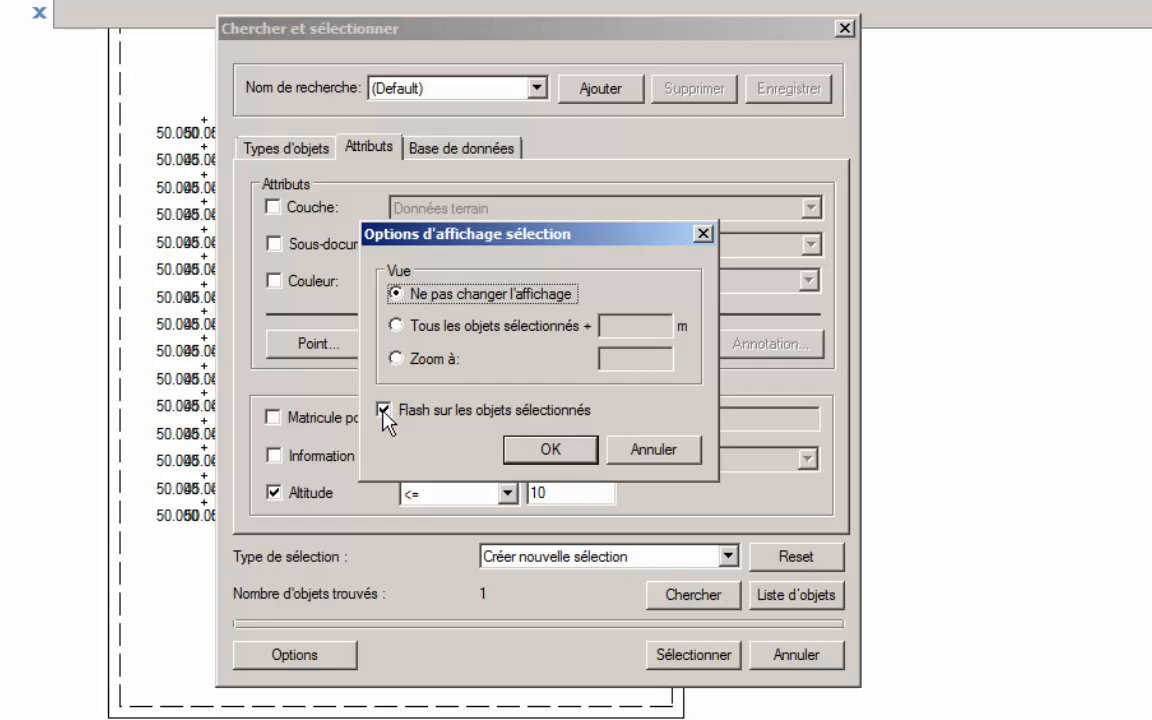
{"action": "left_click", "coordinate": [553, 449]}
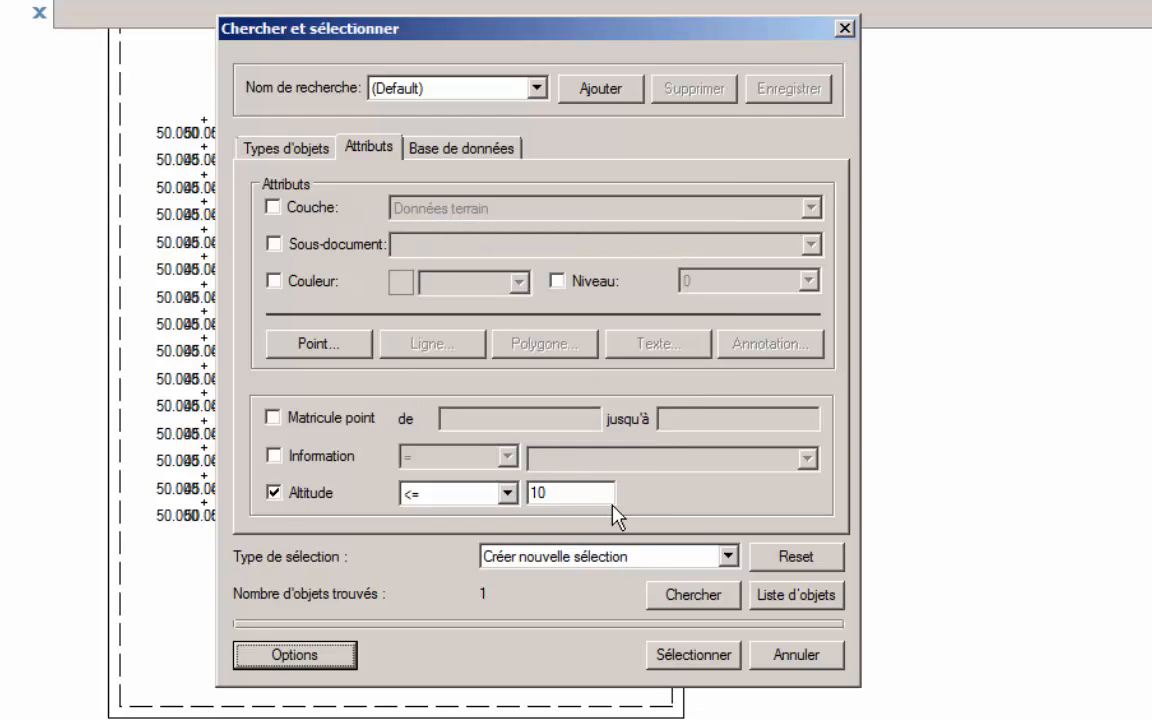
{"action": "left_click", "coordinate": [700, 655]}
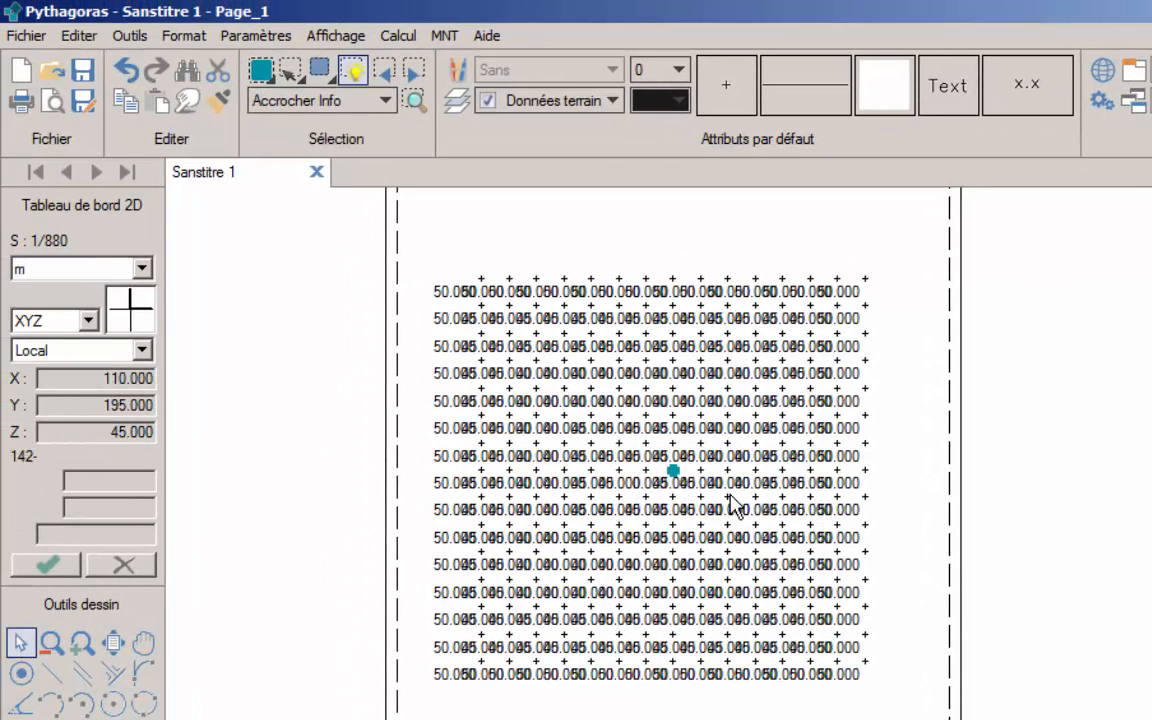
Set the absolute altitude Z of the selected 0.000 point to 50
{"action": "scroll", "coordinate": [737, 507], "scroll_direction": "up", "scroll_amount": 2}
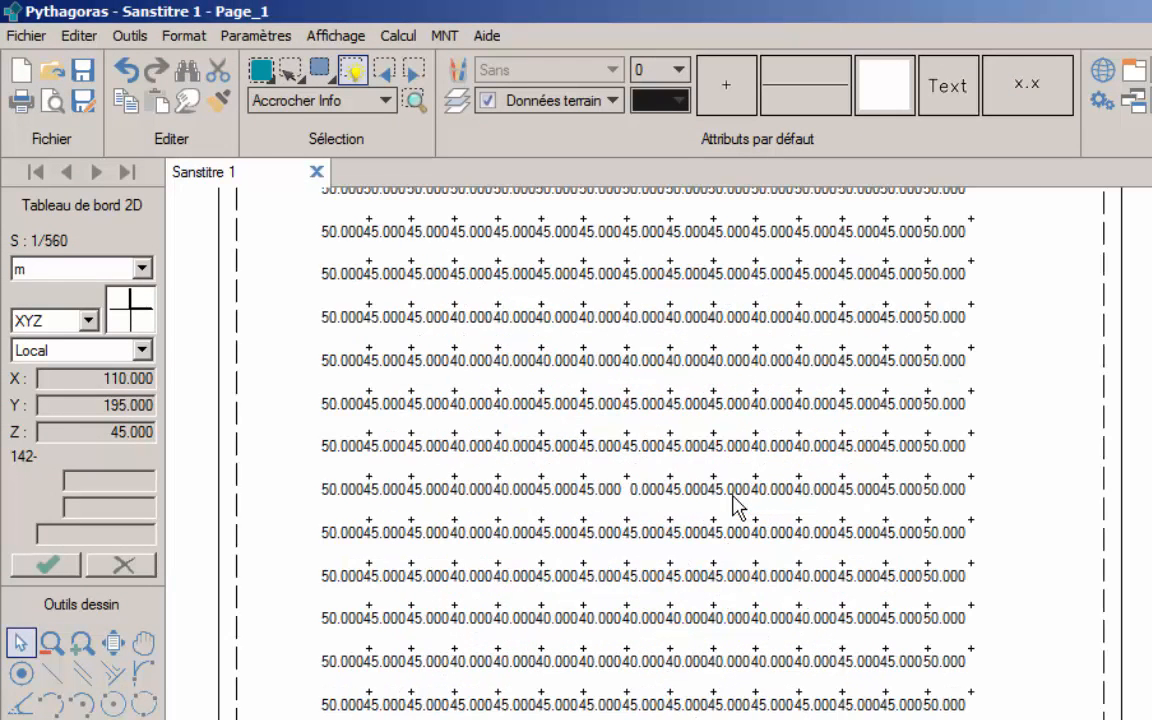
{"action": "scroll", "coordinate": [740, 510], "scroll_direction": "up", "scroll_amount": 3}
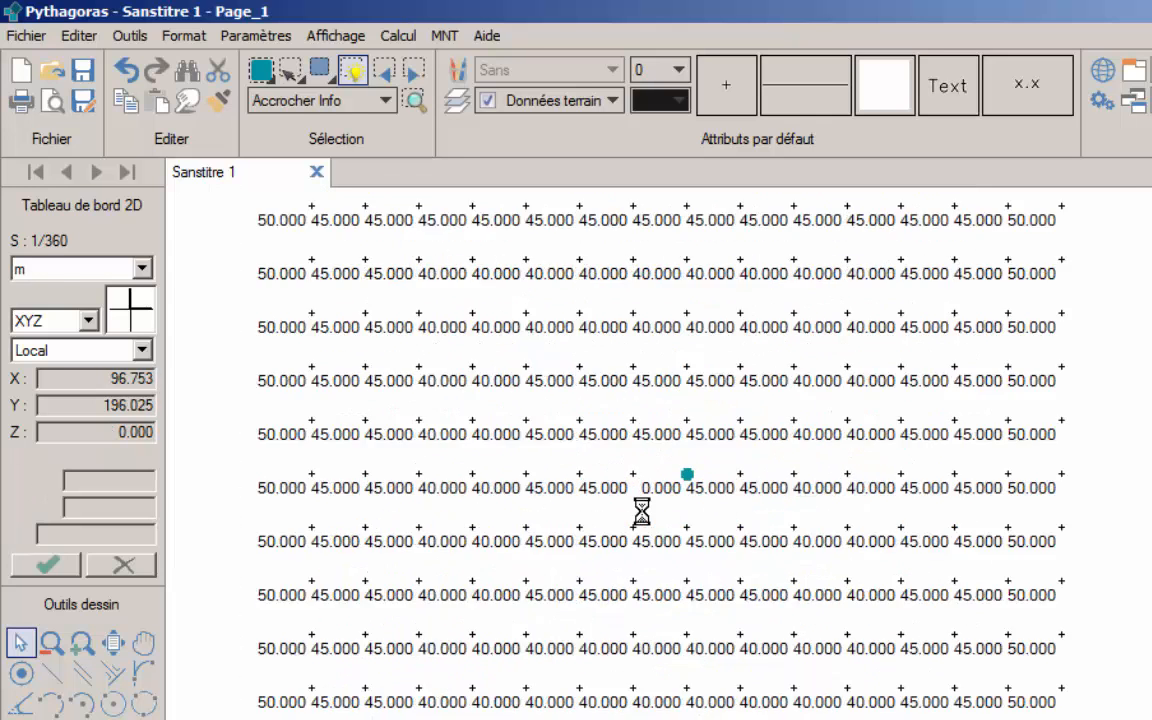
{"action": "scroll", "coordinate": [765, 510], "scroll_direction": "up", "scroll_amount": 2}
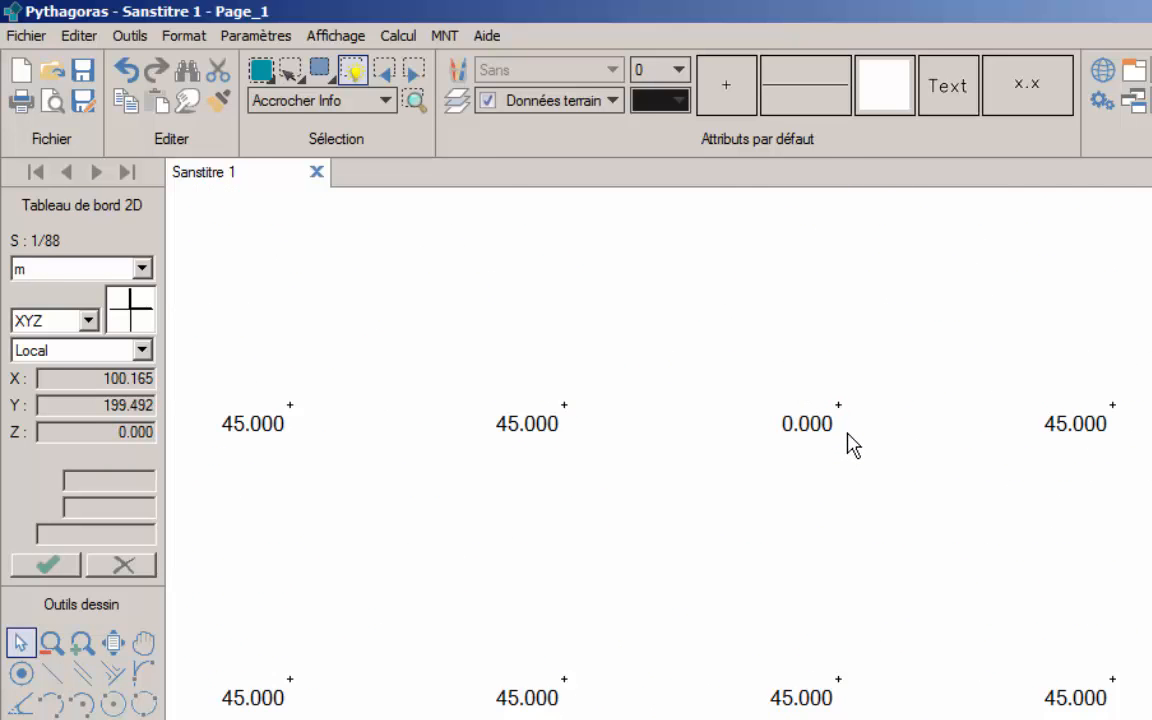
{"action": "left_click", "coordinate": [185, 38]}
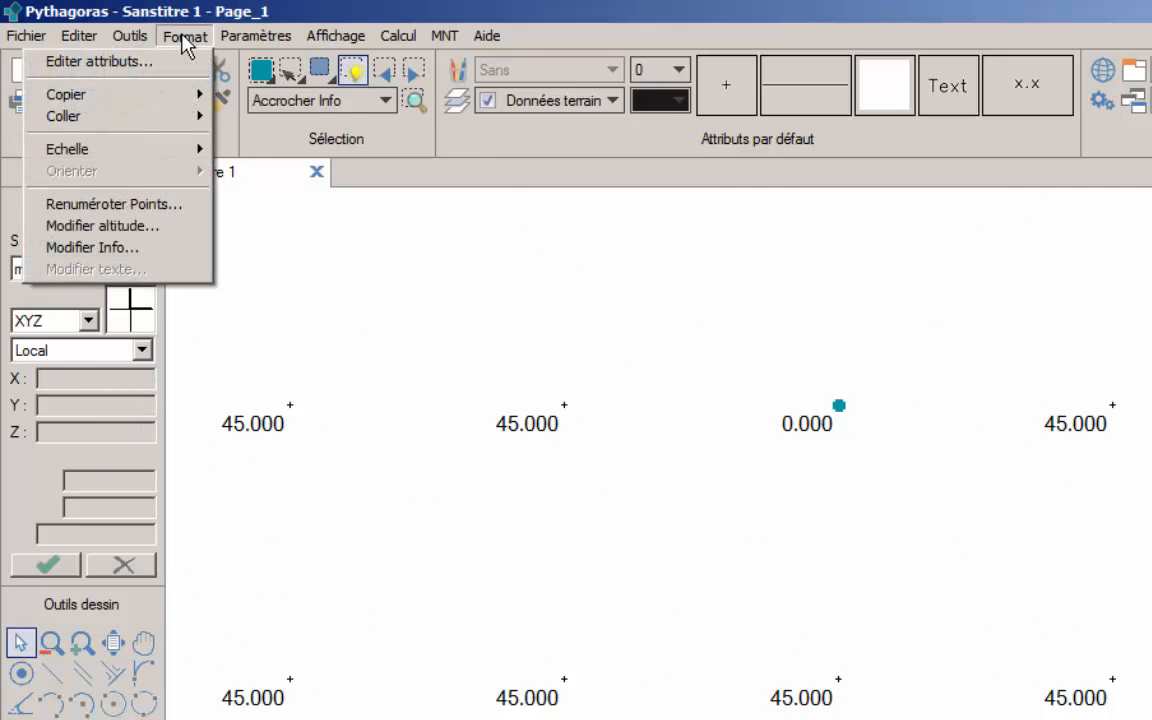
{"action": "left_click", "coordinate": [148, 229]}
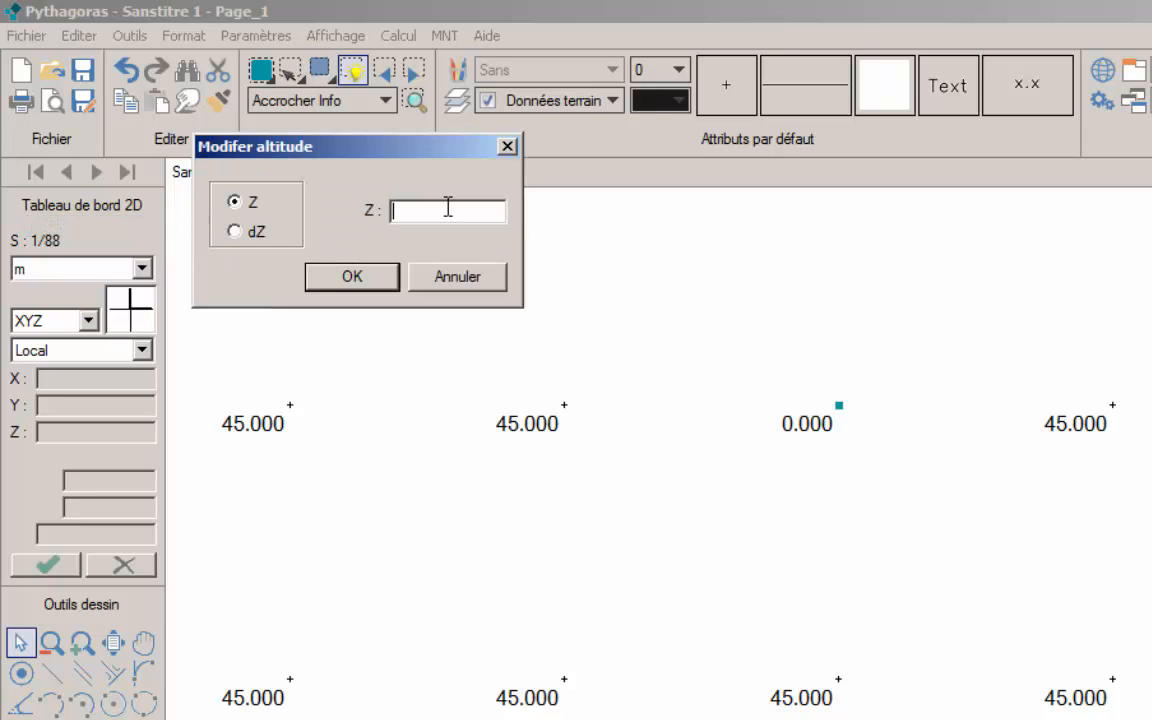
{"action": "left_click", "coordinate": [330, 285]}
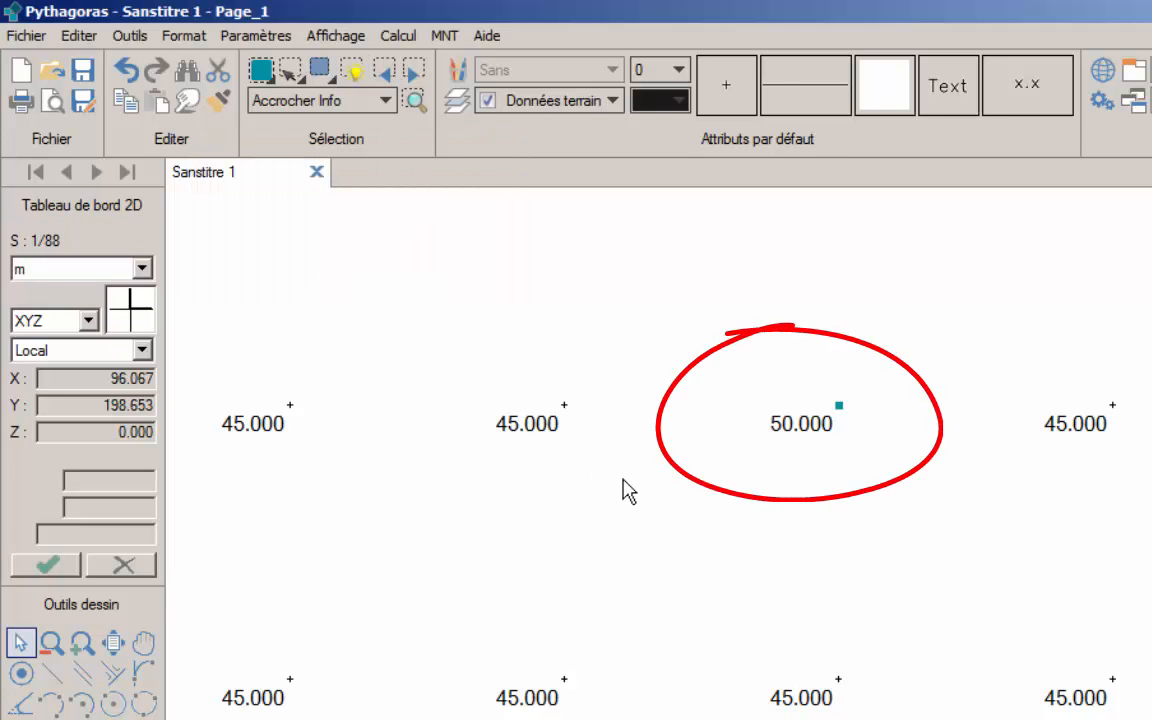